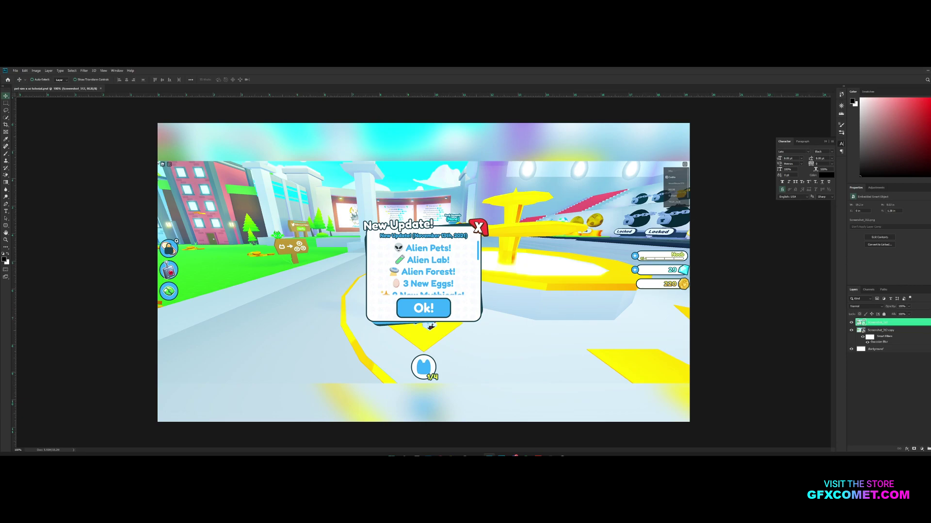
Collapse the smart filters of the blurred screenshot copy and add a new layer above the game screenshot.
click(930, 330)
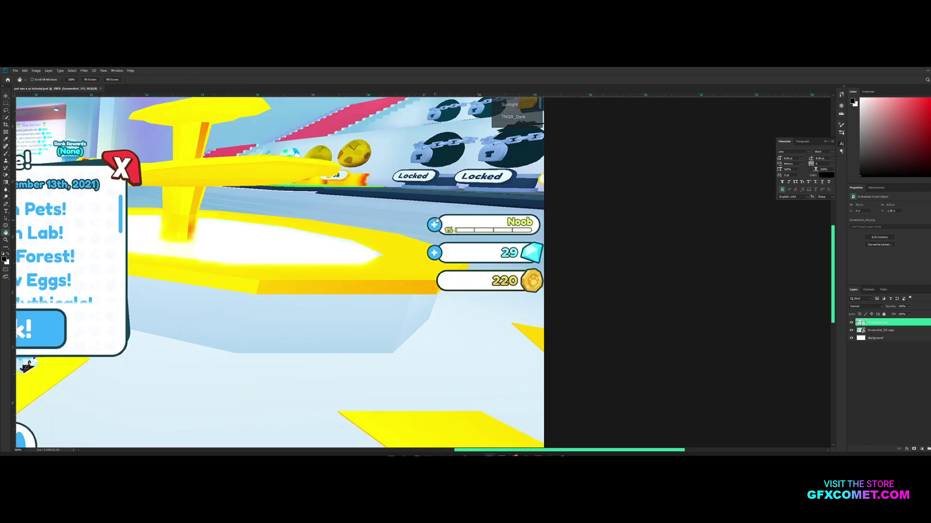
drag(455, 224, 430, 268)
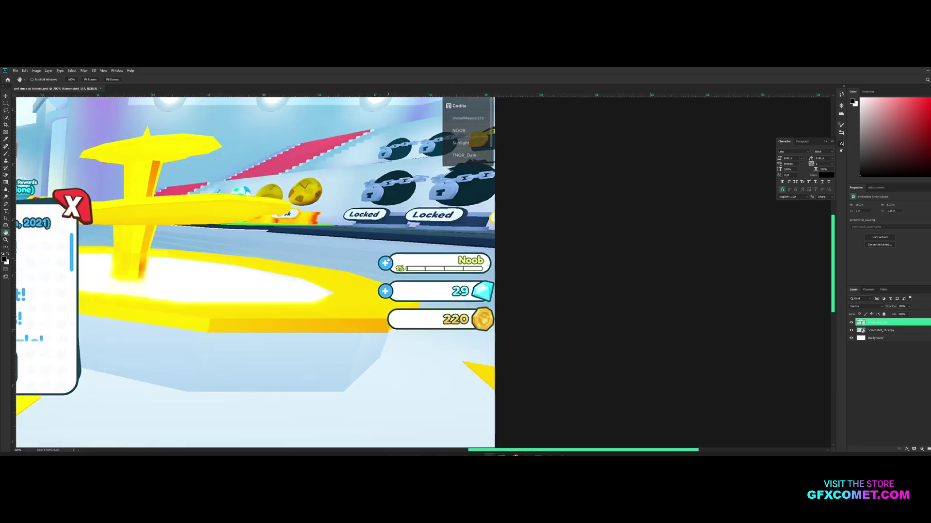
drag(453, 269, 558, 262)
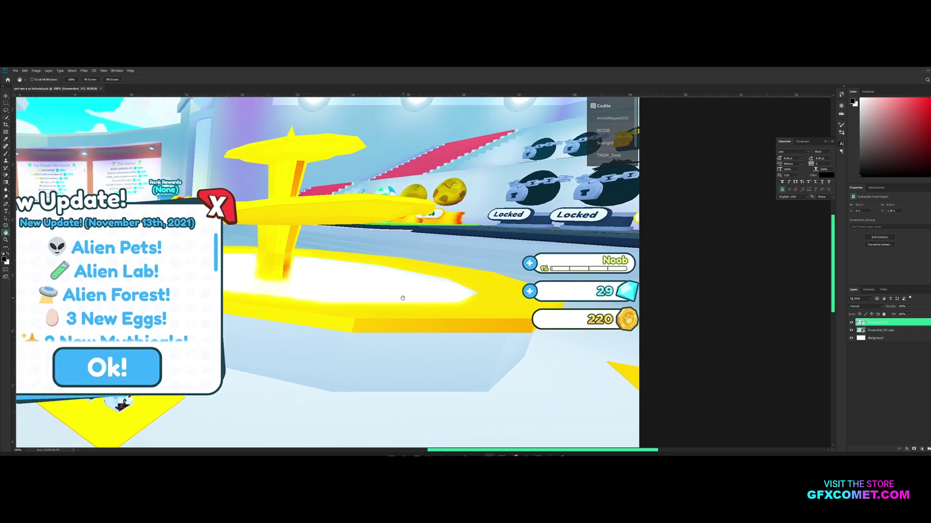
drag(402, 298, 418, 283)
drag(580, 311, 395, 285)
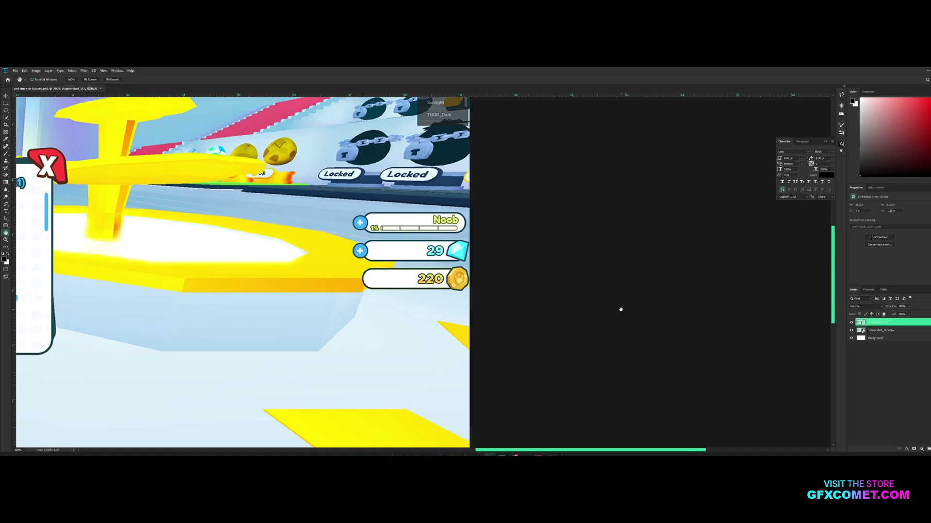
drag(378, 316, 674, 294)
key(ctrl+shift+alt+n)
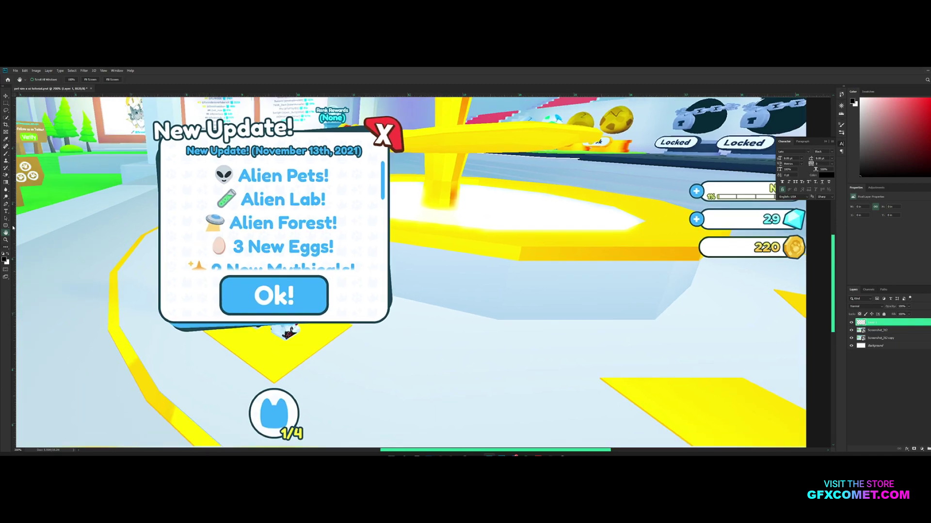
Draw a rounded rectangle with a 35 px radius, about 185 × 34 px, over the screenshot's Noob level bar.
click(5, 226)
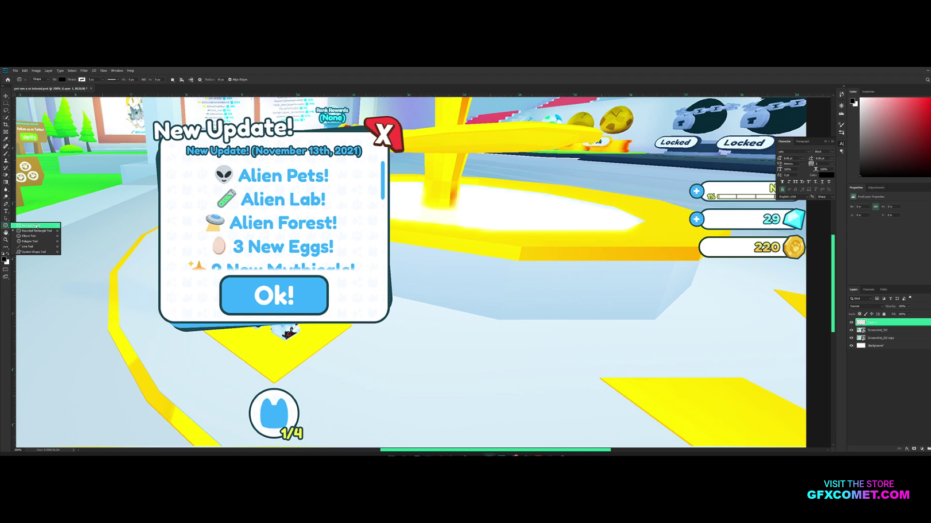
click(25, 226)
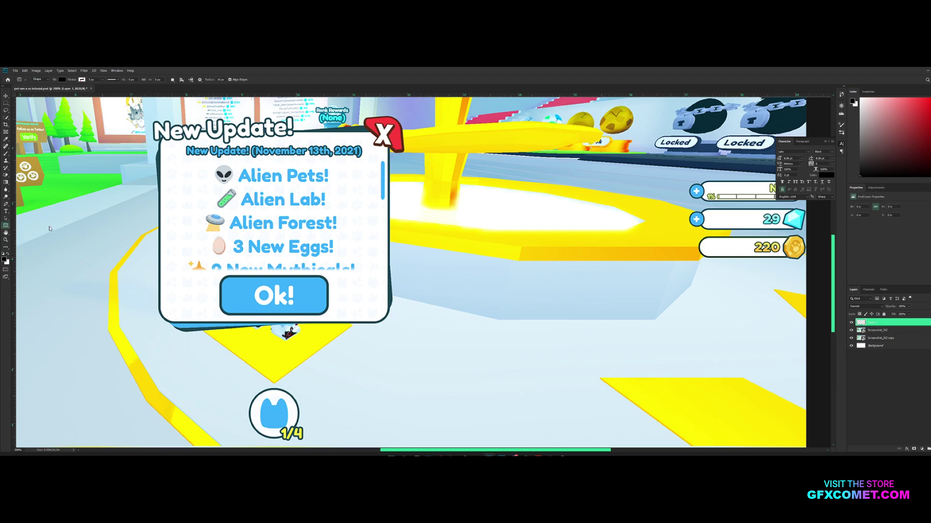
right_click(7, 227)
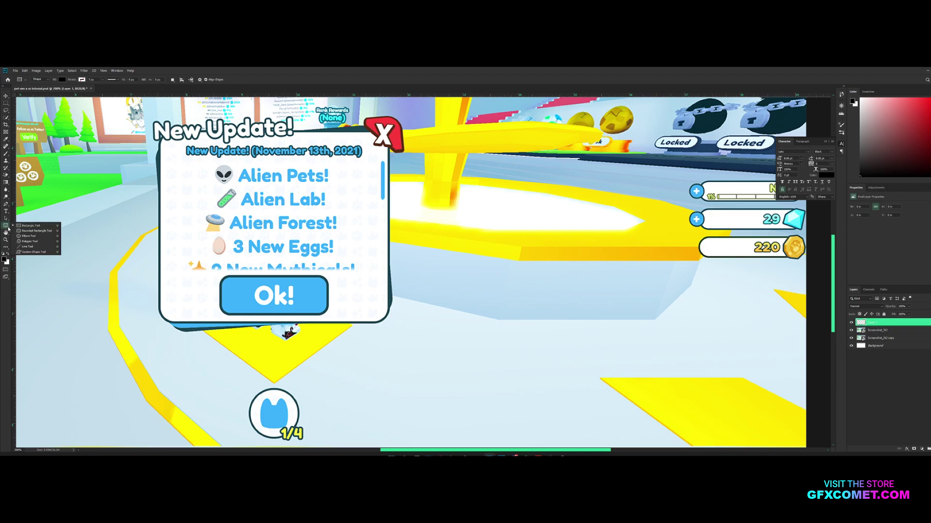
click(36, 233)
drag(688, 167, 452, 189)
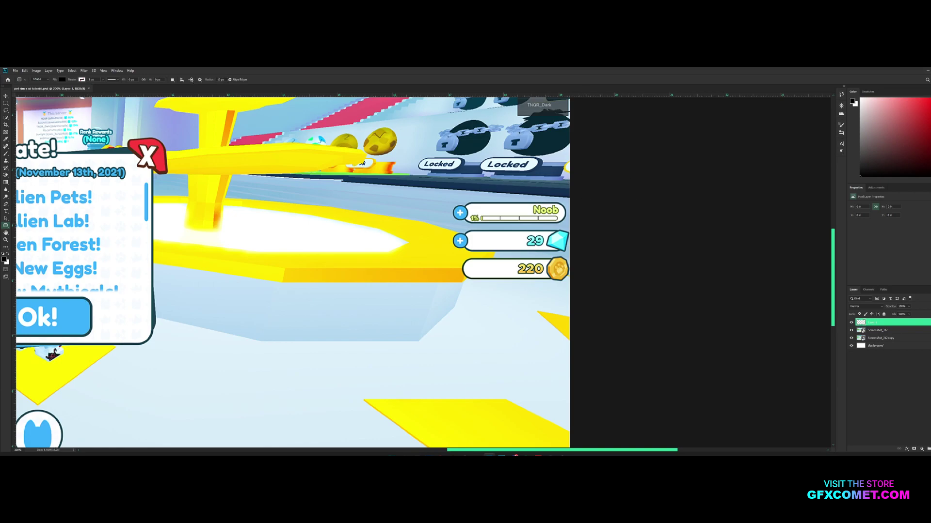
key(Return)
text(35)
drag(463, 204, 566, 221)
key(Return)
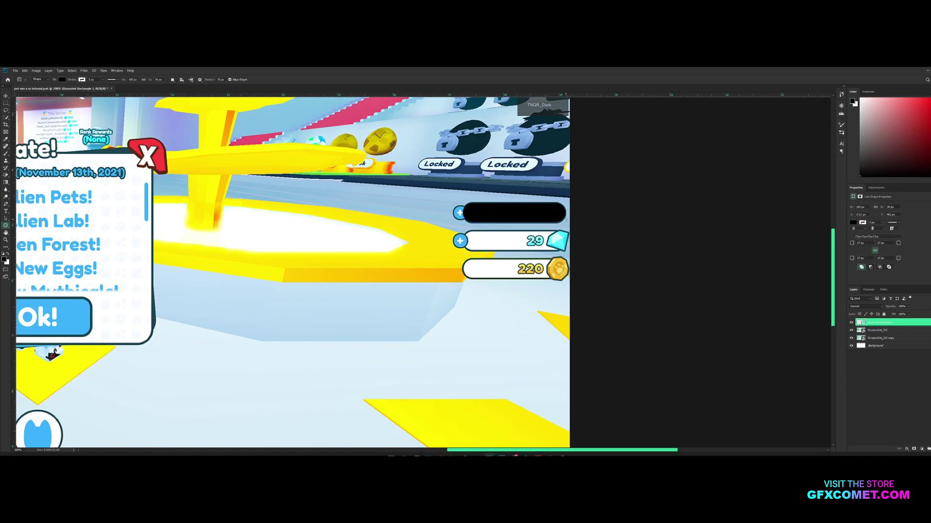
Move the rounded rectangle beside the original level bar and fill it with the white sampled from that bar.
key(v)
drag(566, 219, 435, 219)
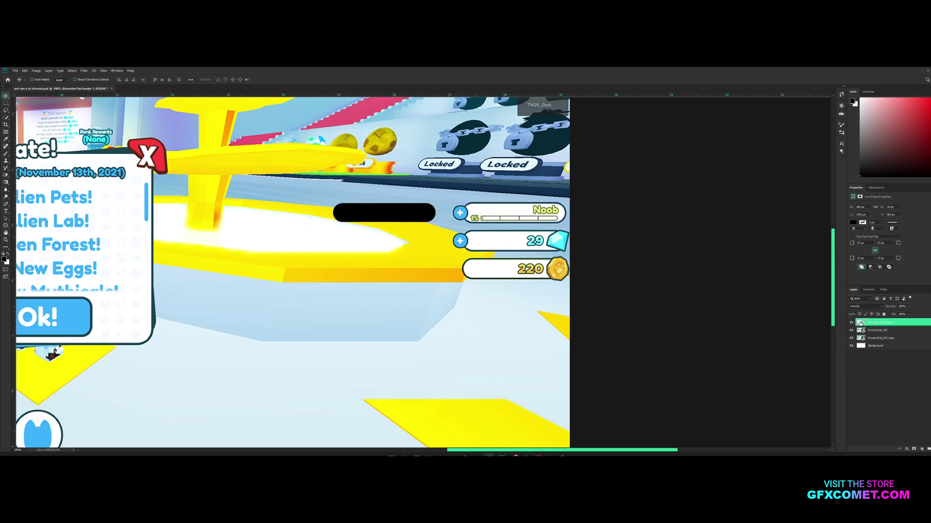
double_click(860, 323)
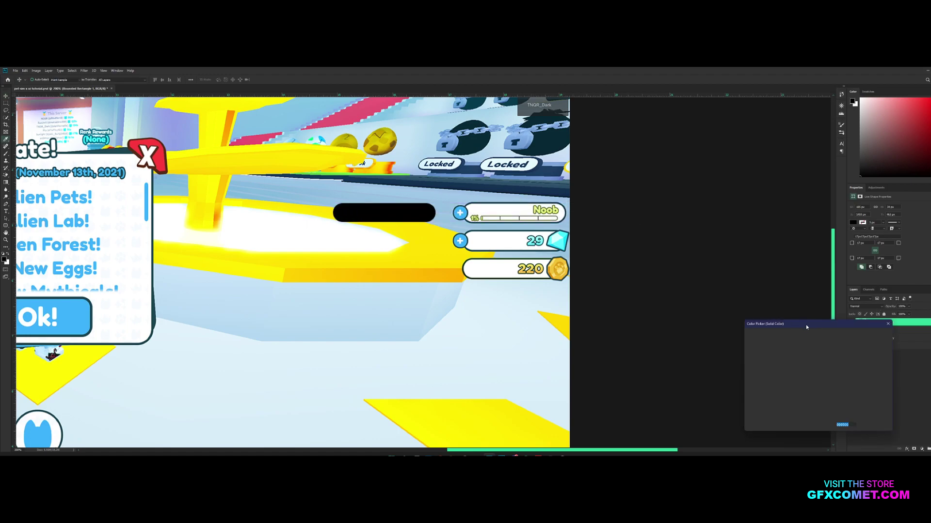
mouse_move(805, 324)
mouse_down()
mouse_move(694, 263)
mouse_move(426, 284)
mouse_up()
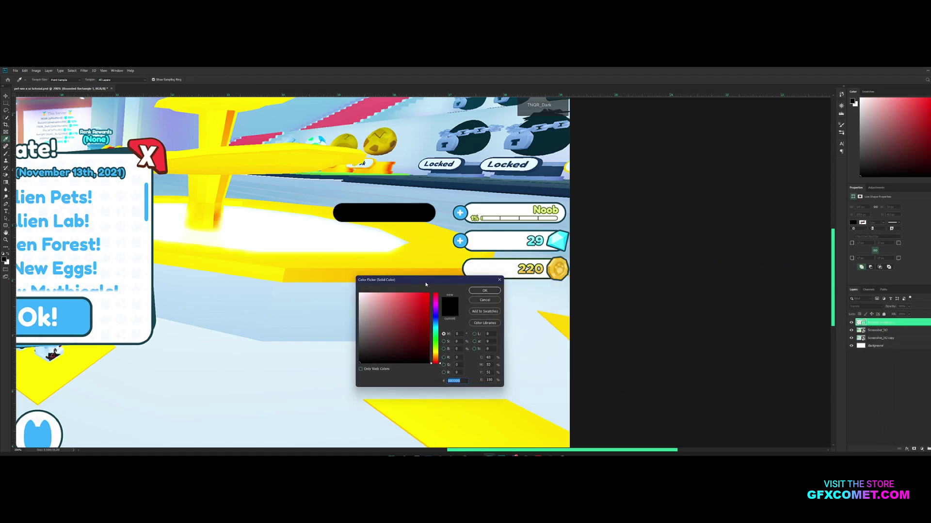
click(509, 212)
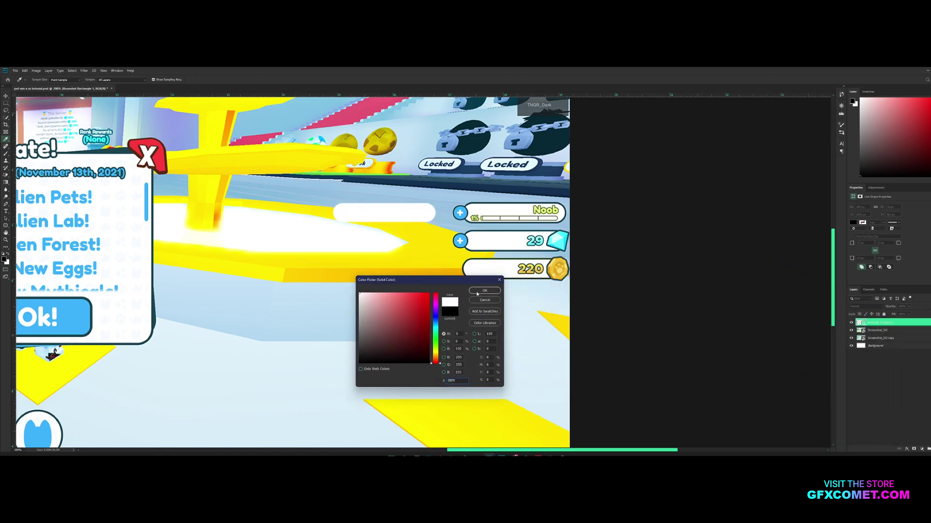
click(484, 291)
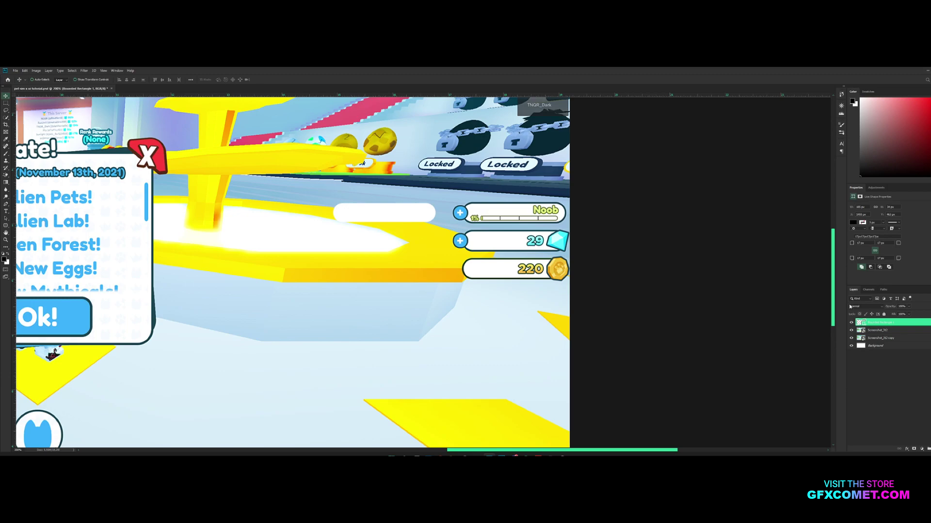
Add a Stroke layer style to the rounded rectangle, using the dark teal sampled from the original bar's outline.
right_click(910, 323)
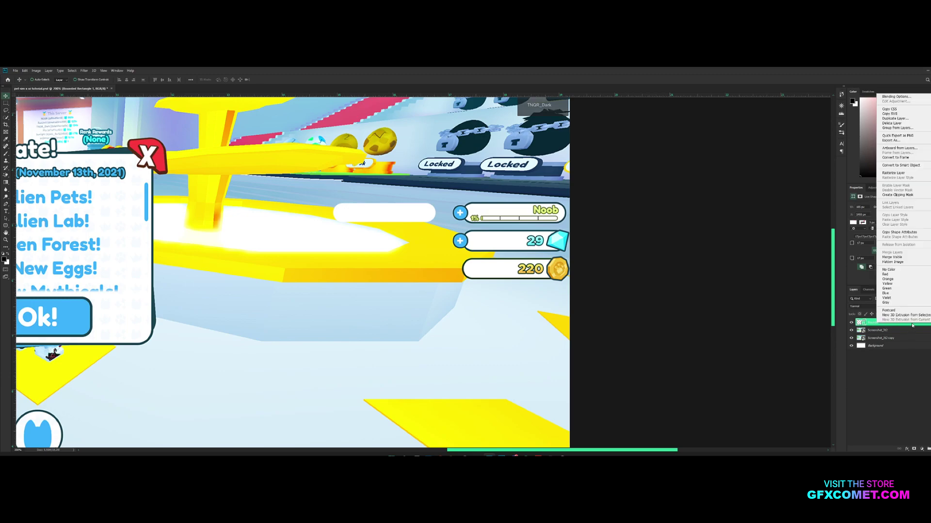
click(895, 97)
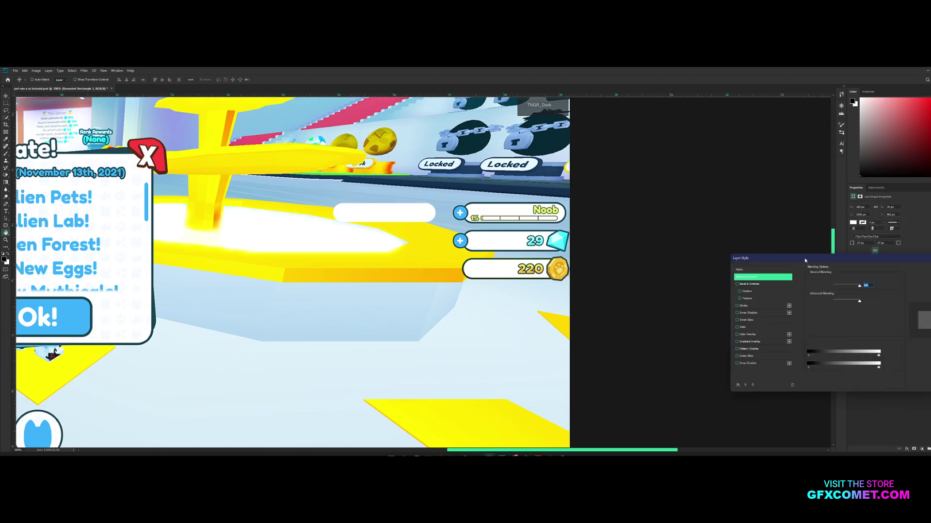
drag(805, 260, 515, 259)
click(453, 304)
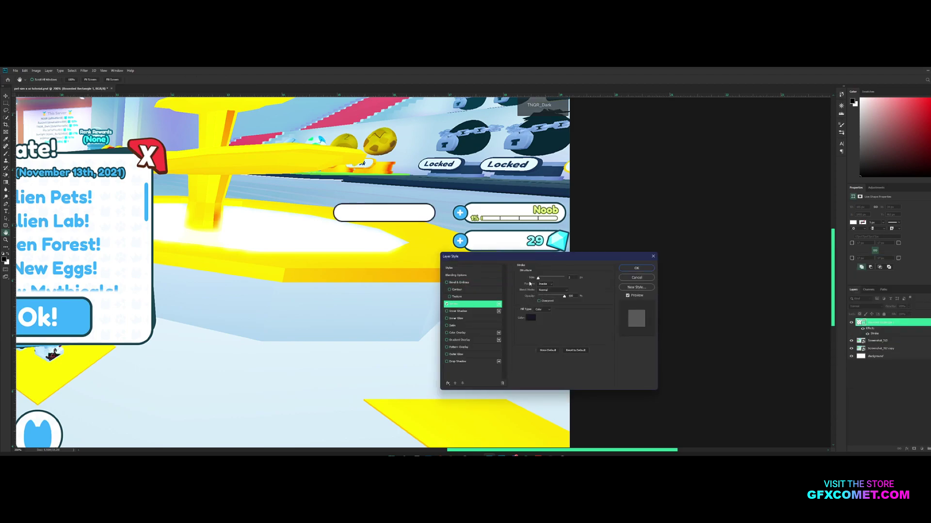
click(530, 318)
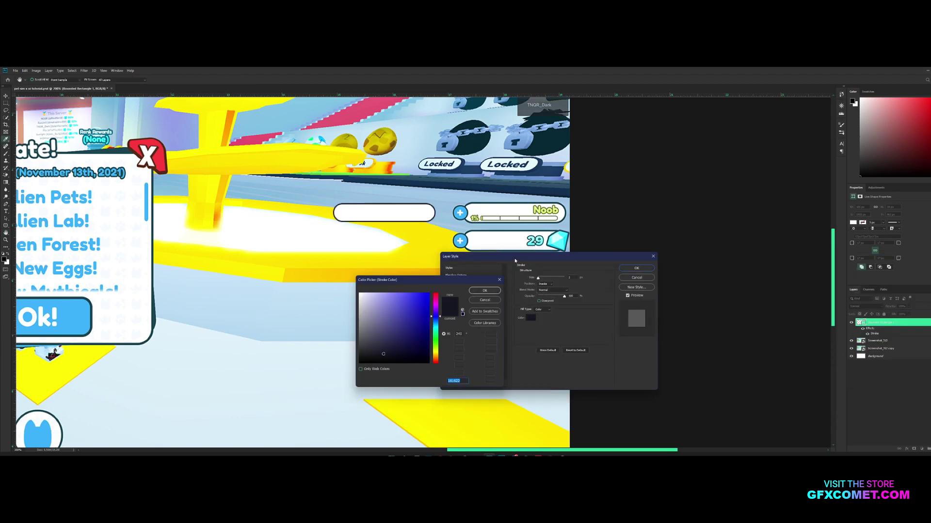
click(484, 200)
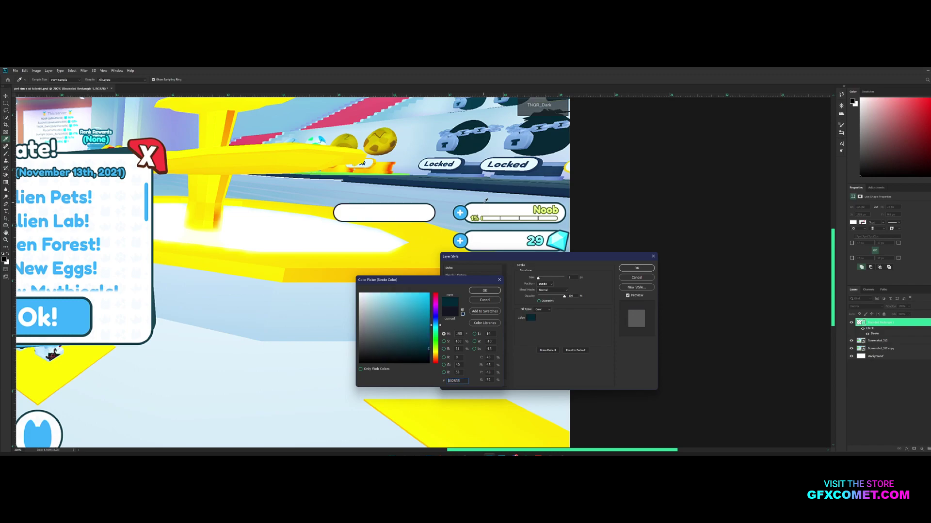
click(483, 290)
Adjust the stroke size, set its position to Outside, and shift the rounded rectangle slightly away from the original bar.
drag(537, 278, 538, 278)
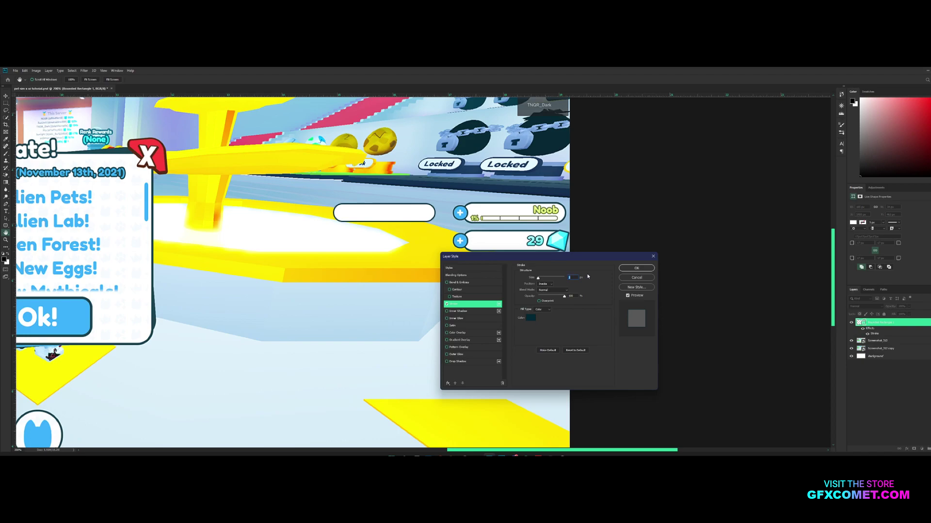
text(3)
text(1)
click(546, 285)
click(548, 291)
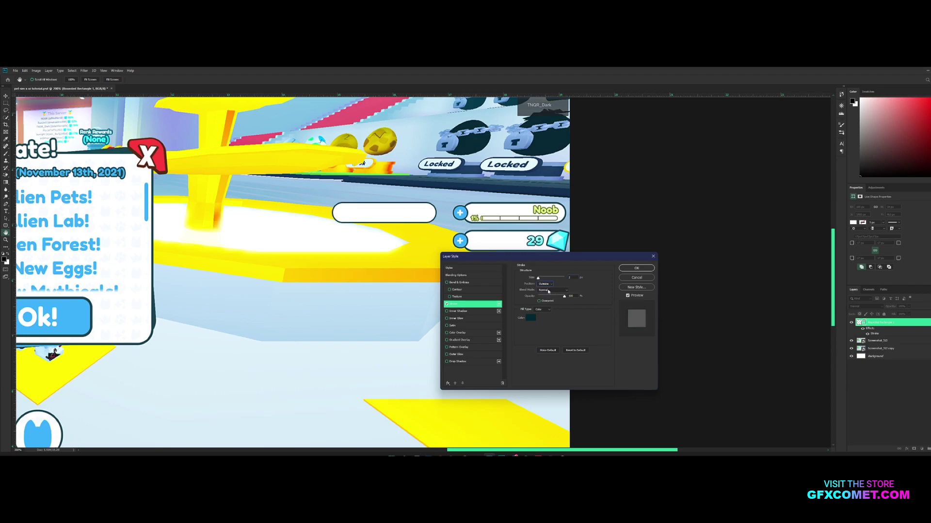
click(644, 270)
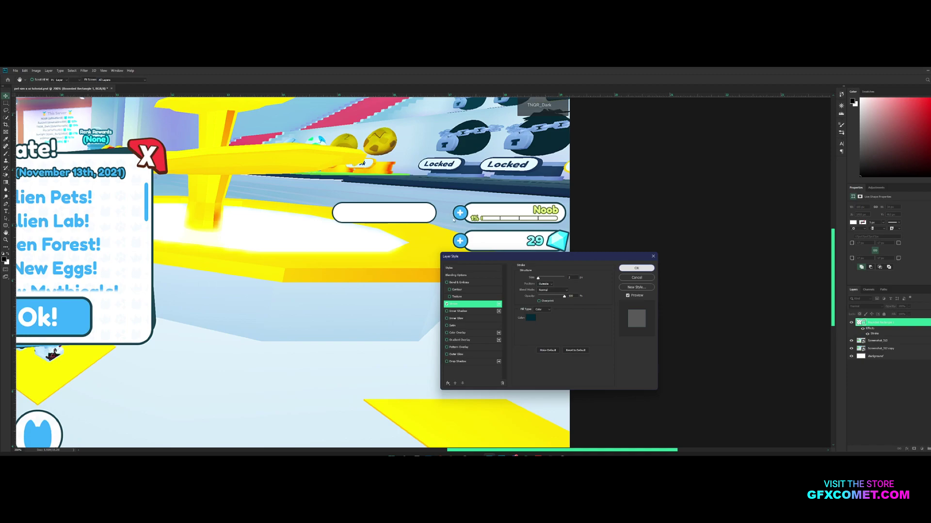
mouse_move(482, 231)
mouse_down()
mouse_move(608, 226)
mouse_move(478, 226)
mouse_up()
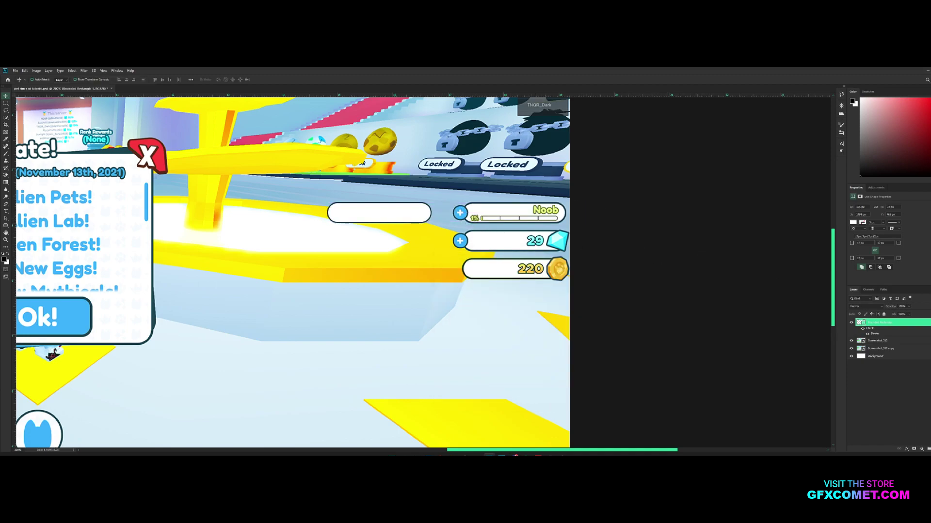
click(930, 322)
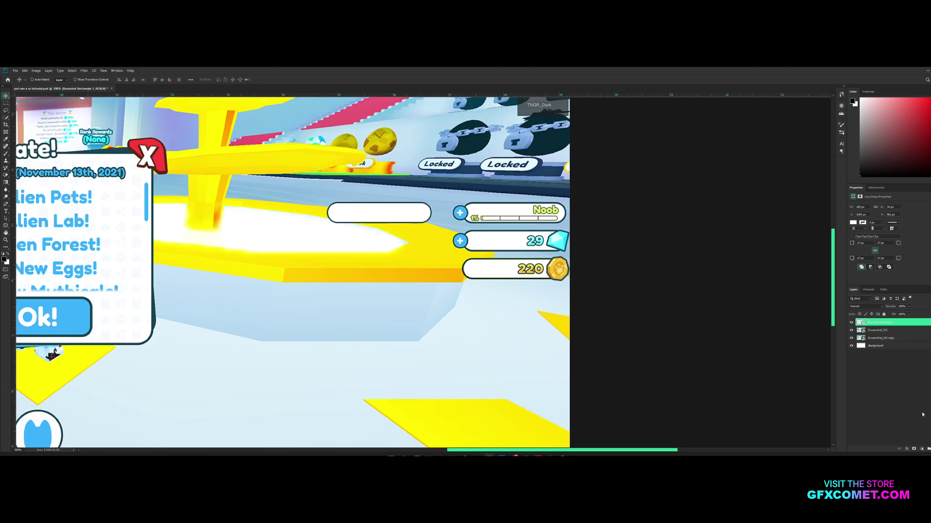
On a new layer, draw a small circle centred on the white bar's left end, using a horizontal guide through its middle.
key(ctrl+shift+alt+n)
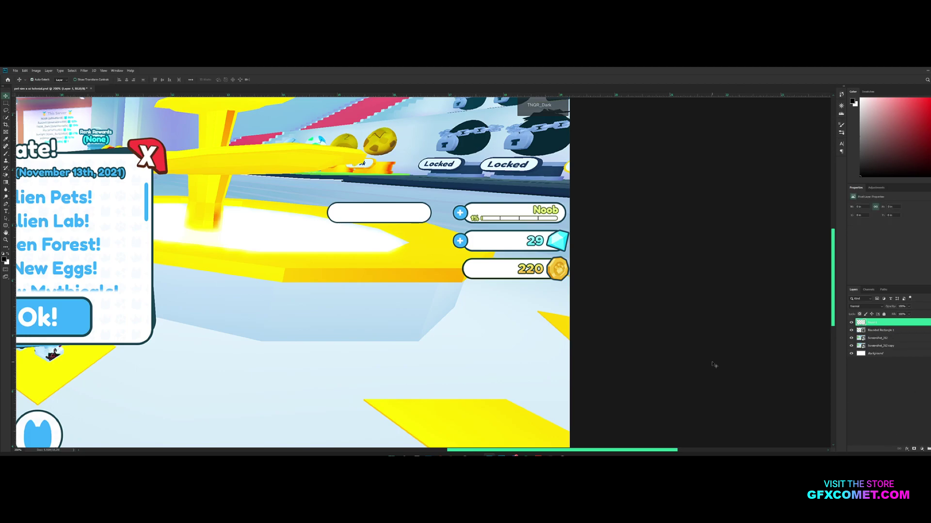
key(ctrl+plus)
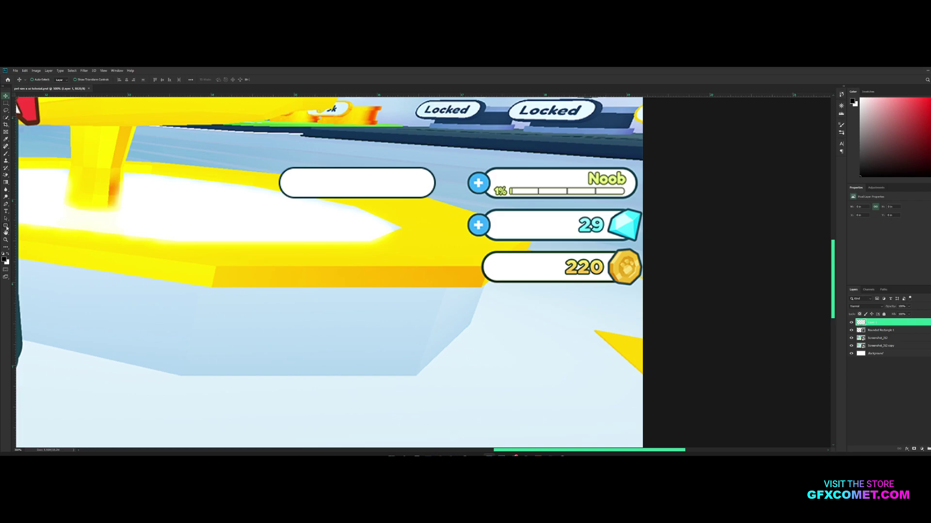
click(6, 227)
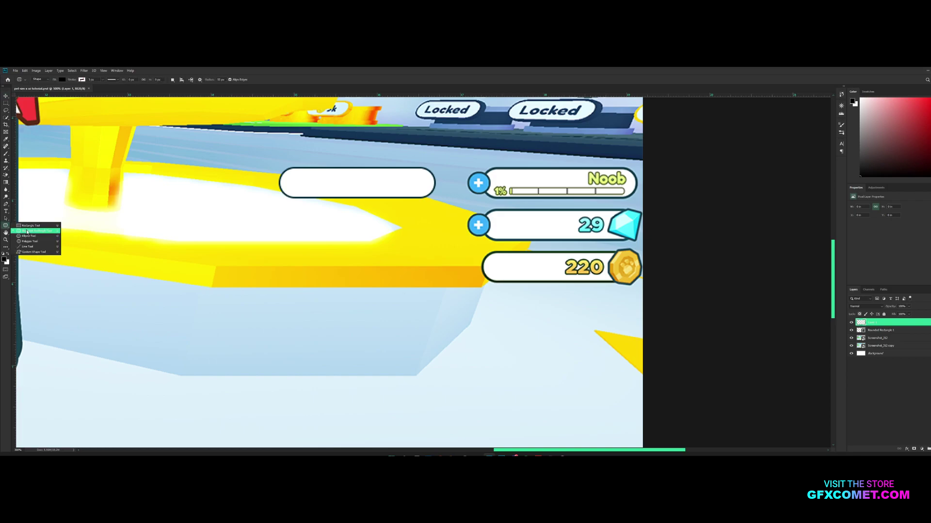
click(27, 231)
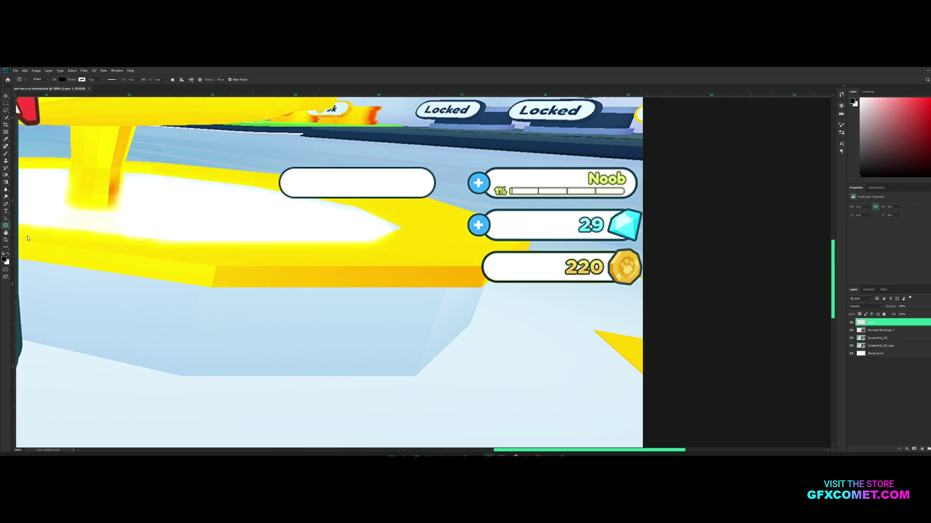
key(shift+u)
drag(327, 95, 340, 183)
alt+shift+drag(279, 183, 290, 173)
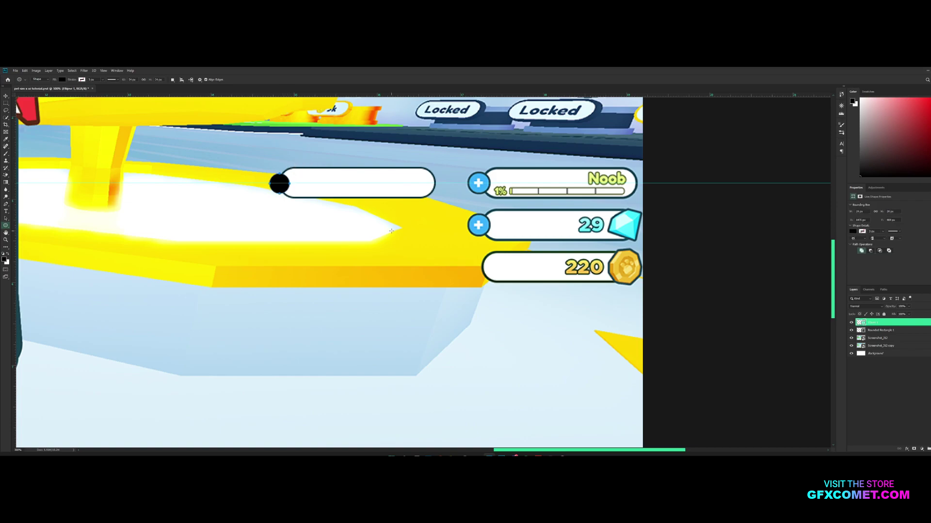
Fill the circle with the light blue sampled from the screenshot's plus button beside the level bar.
key(v)
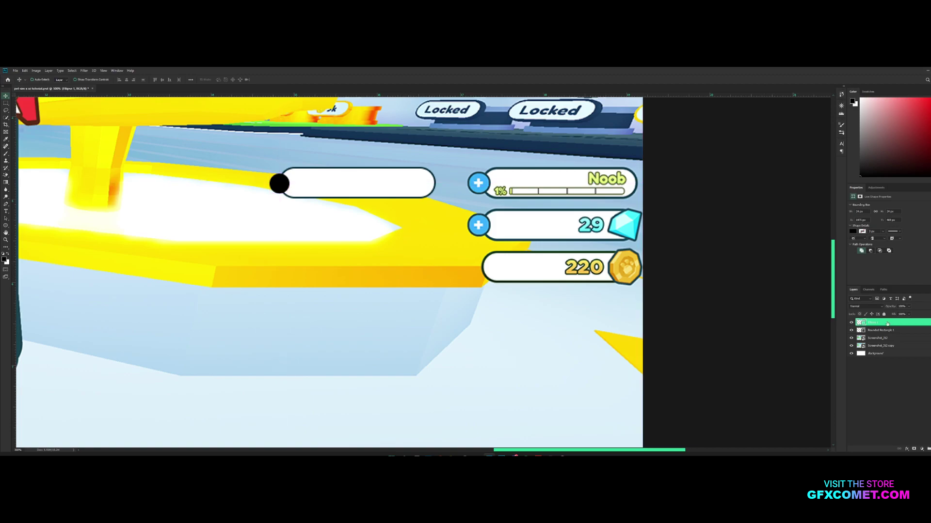
double_click(860, 323)
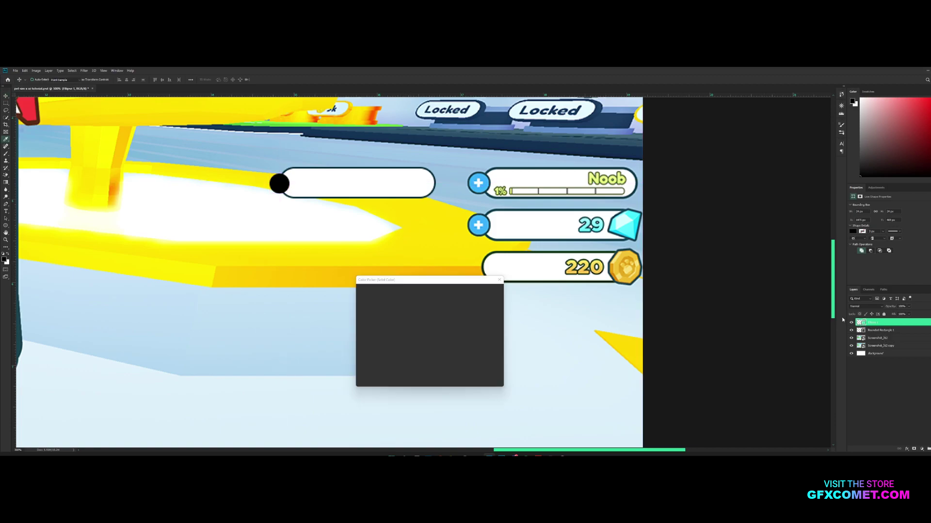
click(481, 181)
click(485, 293)
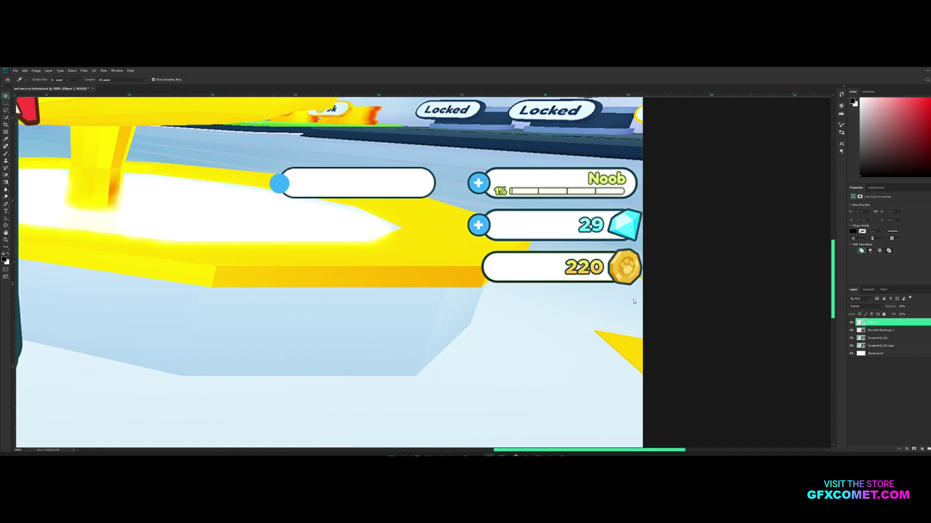
Copy the rounded rectangle's layer style and paste it onto the light blue circle layer.
right_click(887, 331)
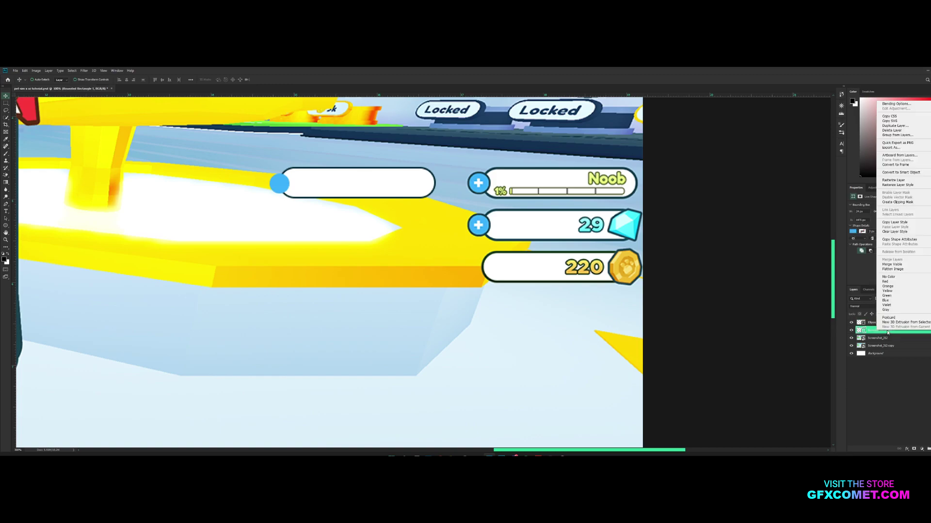
click(896, 224)
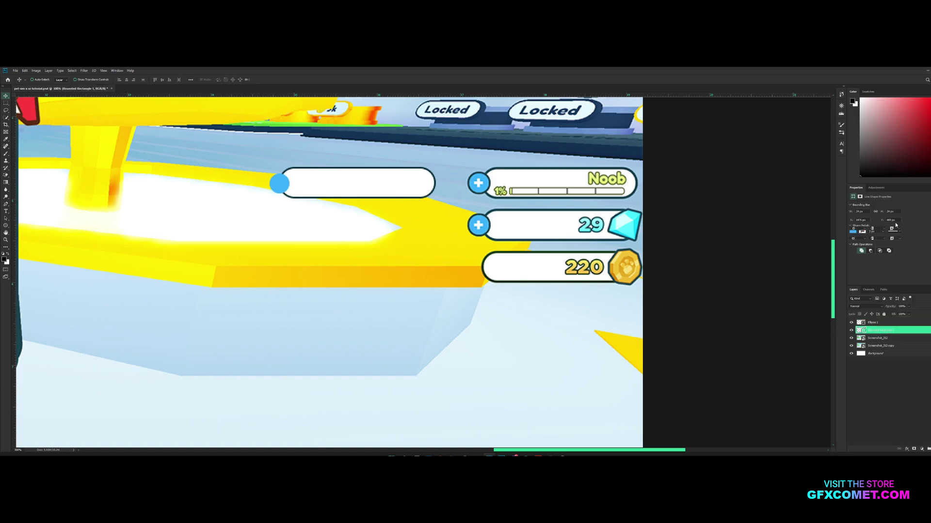
right_click(887, 323)
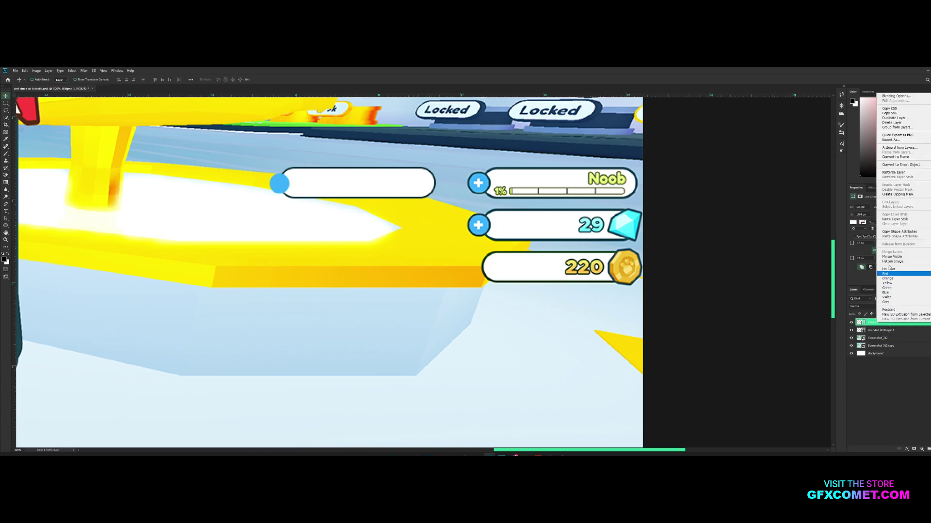
click(889, 222)
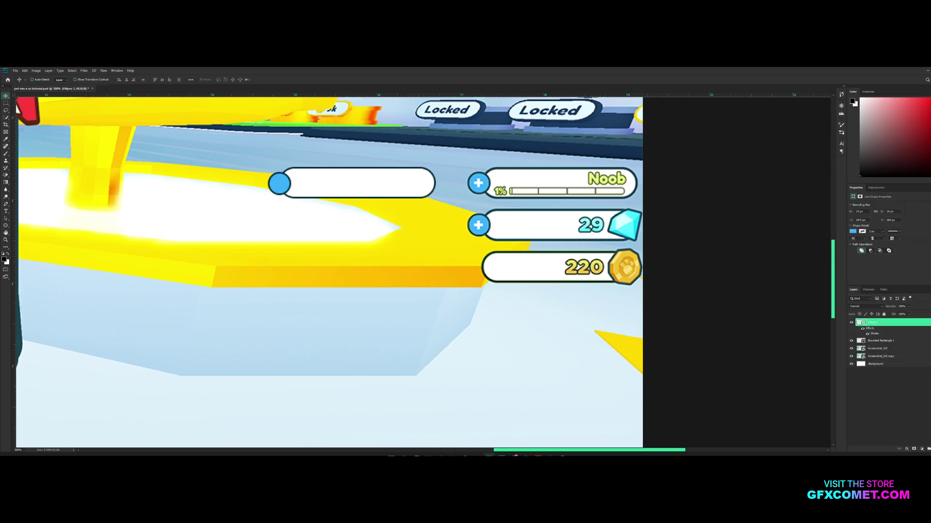
Add a white Overlay Inner Shadow to the blue circle, with maximum choke, a very small size and a low opacity.
right_click(903, 324)
click(897, 97)
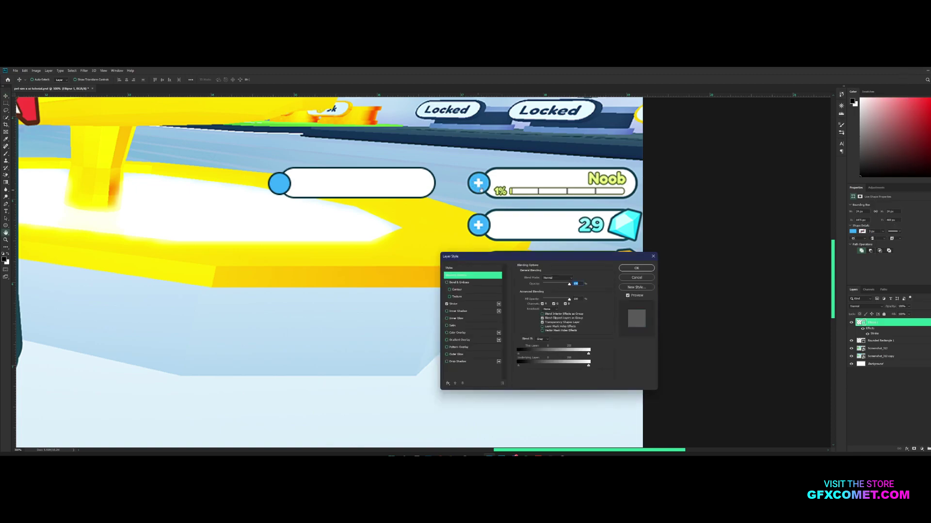
click(458, 311)
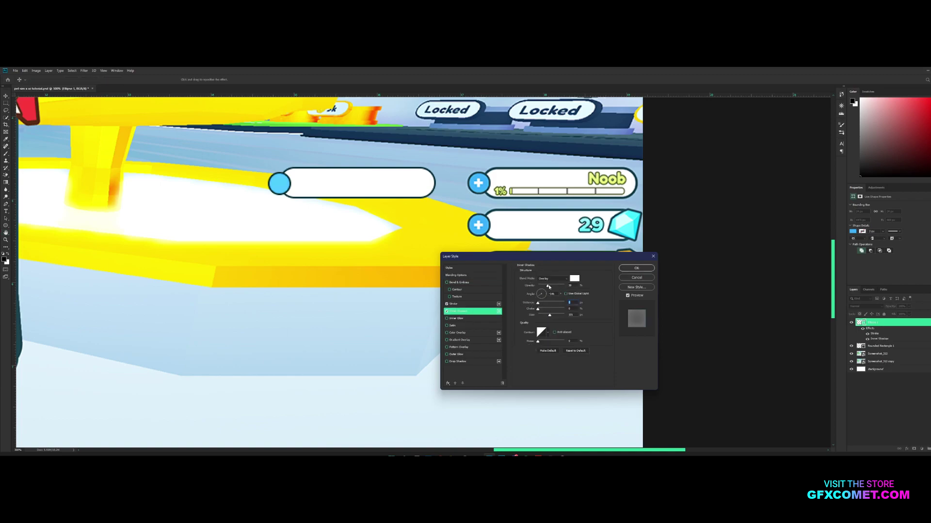
drag(548, 286, 563, 286)
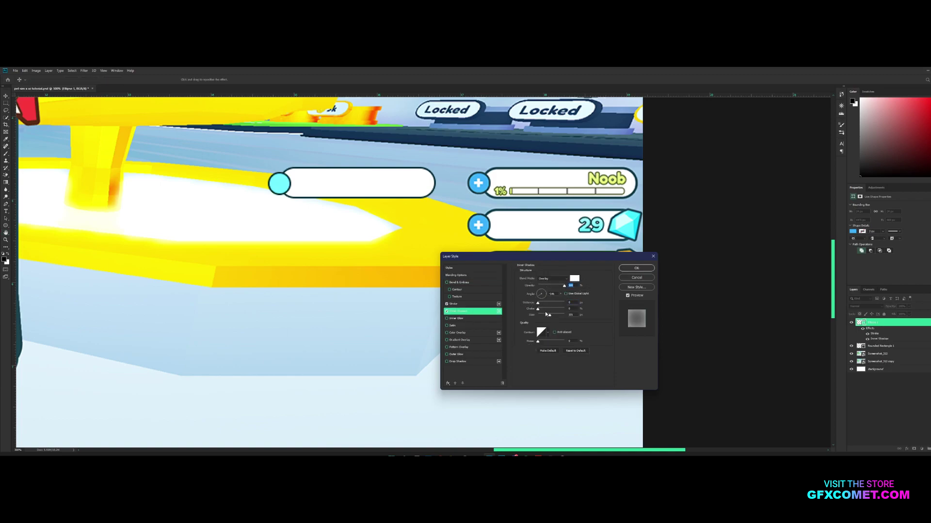
mouse_move(538, 308)
mouse_down()
mouse_move(565, 309)
mouse_move(539, 316)
mouse_up()
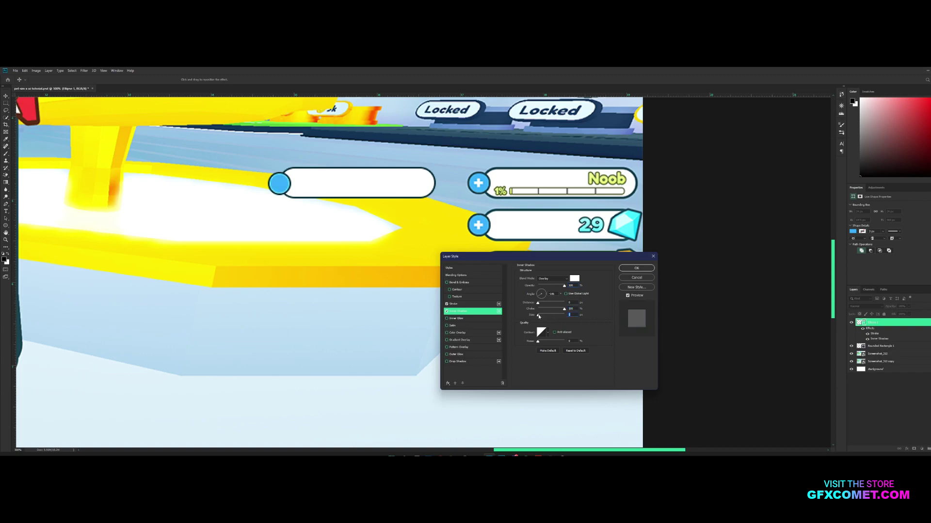
drag(564, 286, 545, 287)
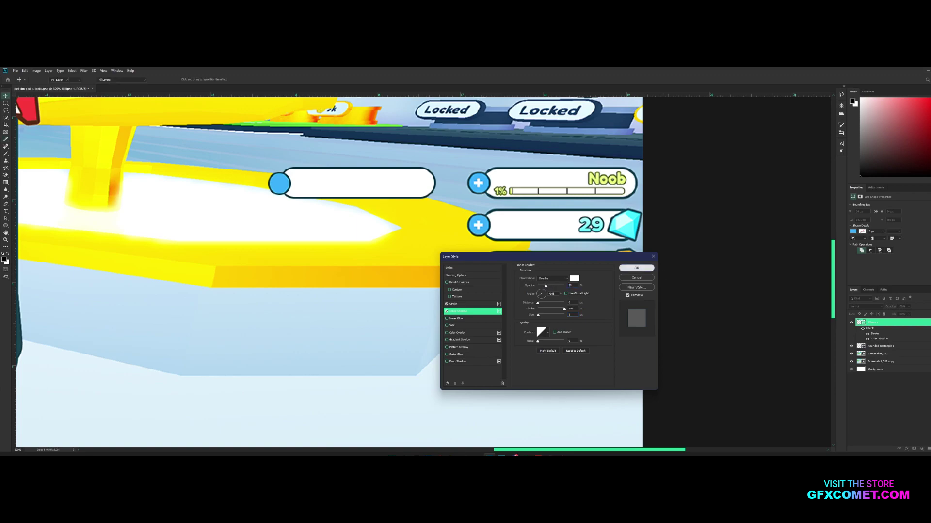
click(636, 268)
Add a white plus sign as text in Roboto Black on the blue circle.
key(t)
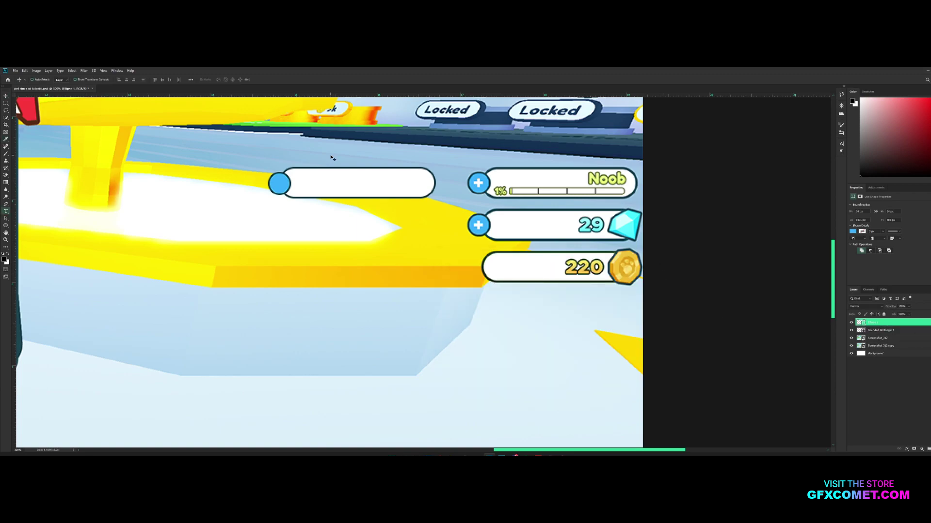
click(8, 254)
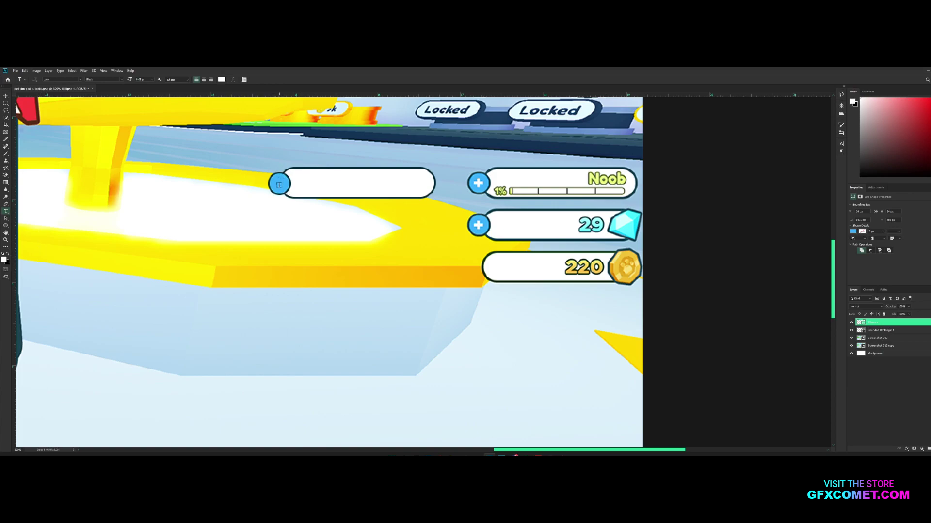
click(278, 185)
key(BackSpace)
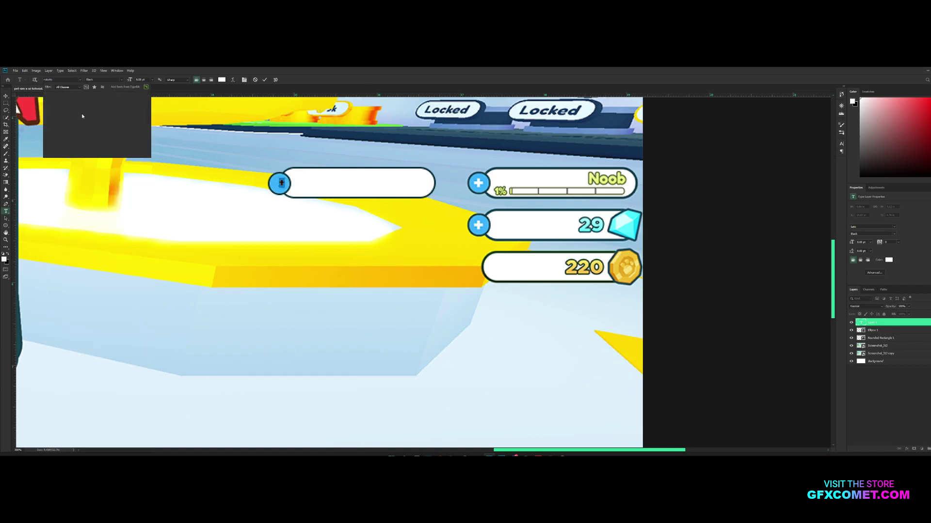
text(roboto)
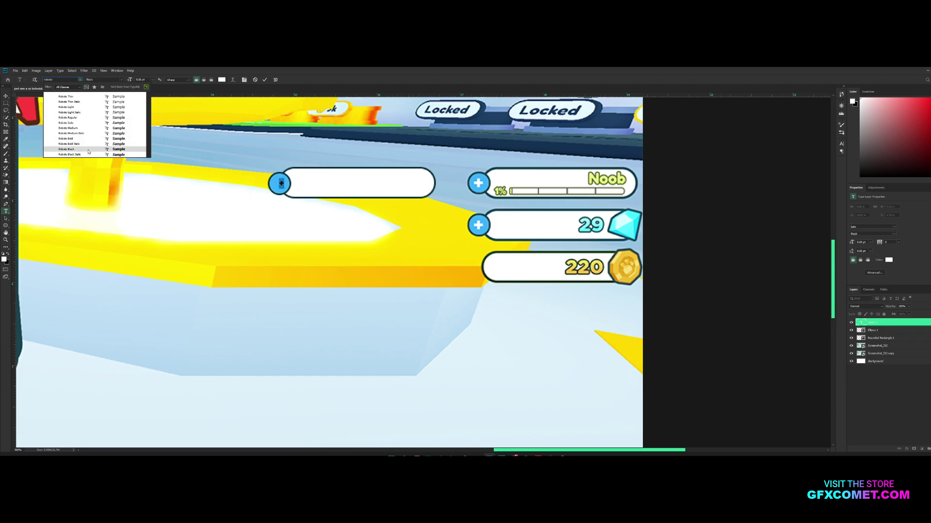
click(90, 148)
key(ctrl+Return)
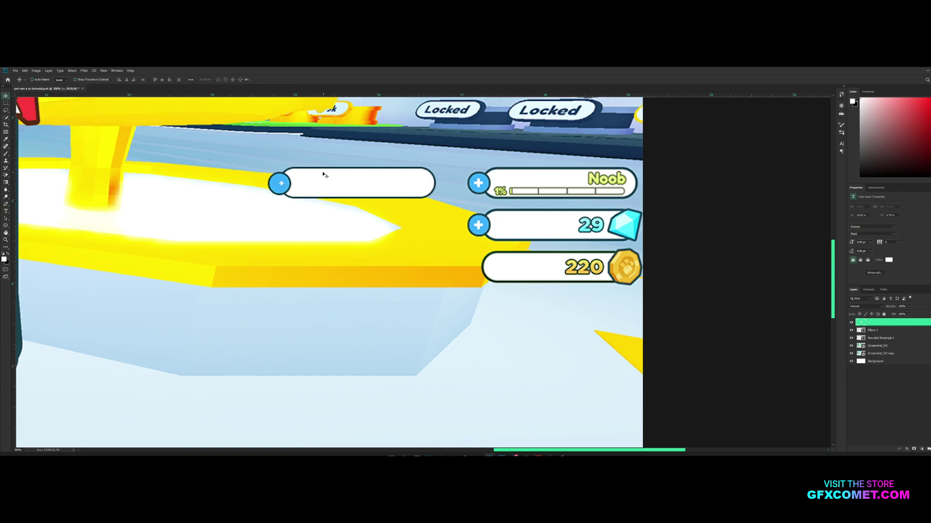
Enlarge the plus sign to match the original button, centre it on the blue circle, and save the document.
key(ctrl+t)
alt+drag(283, 180, 283, 174)
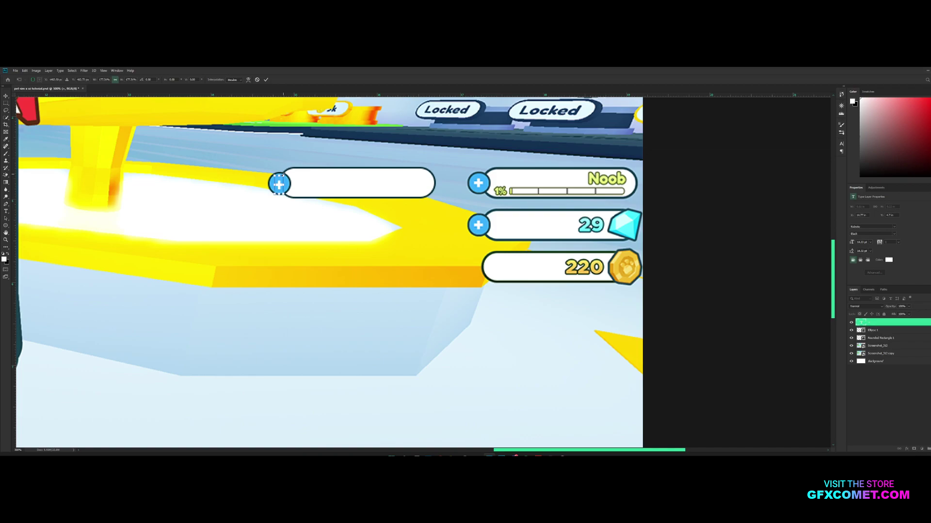
key(Return)
key(Right)
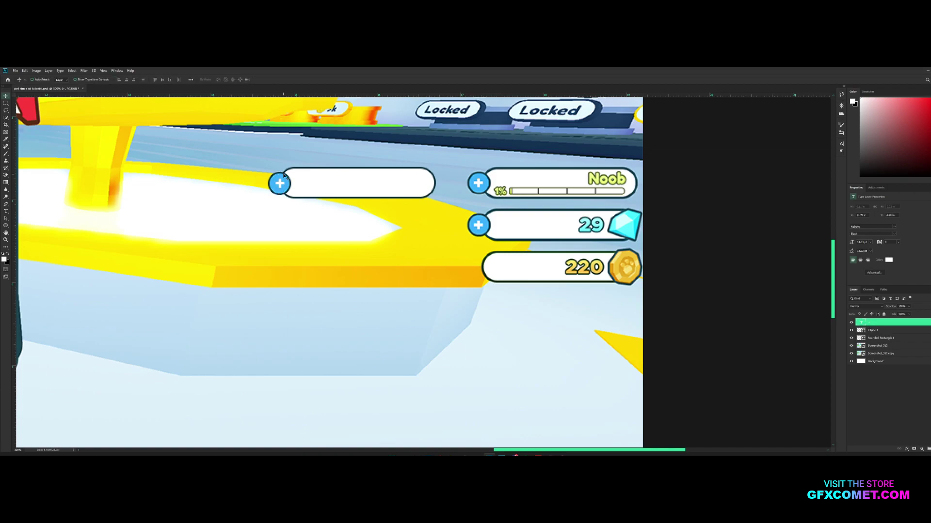
key(Left)
key(Down)
ctrl+click(860, 331)
click(127, 80)
key(ctrl+s)
Set up the Rounded Rectangle tool on a new layer with a 5 px radius, no fill and a black stroke.
drag(6, 226, 27, 231)
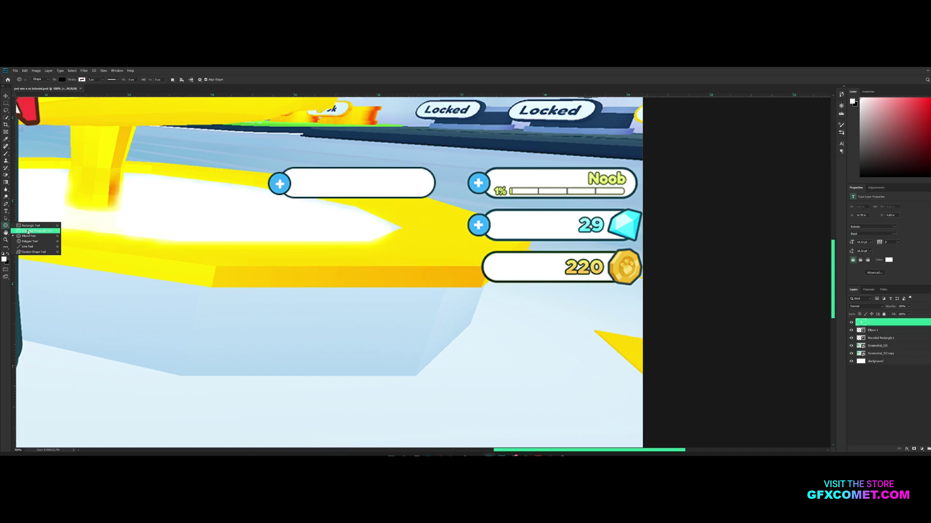
click(28, 231)
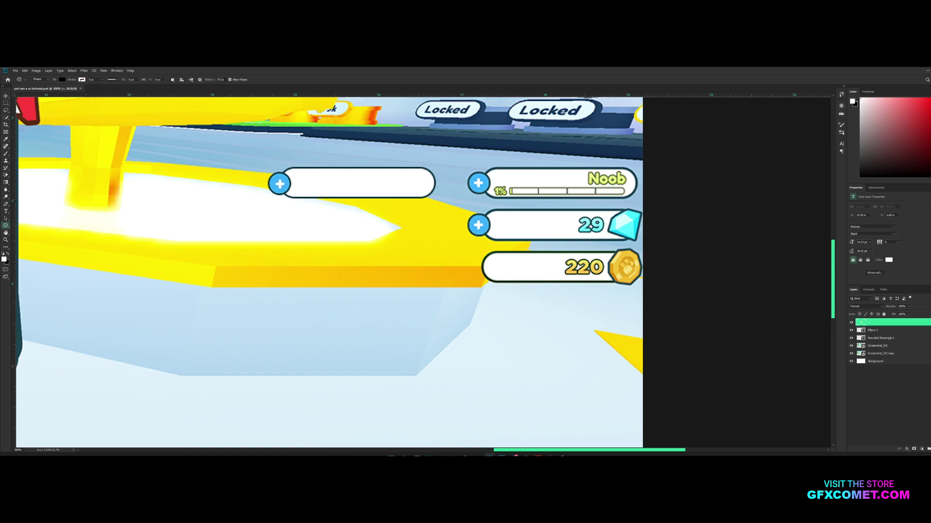
text(5)
key(ctrl+shift+alt+n)
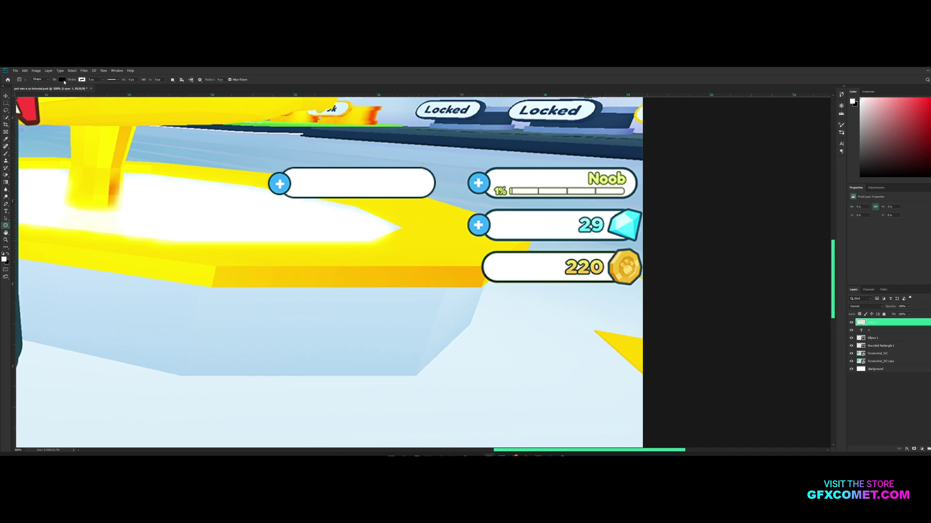
click(64, 80)
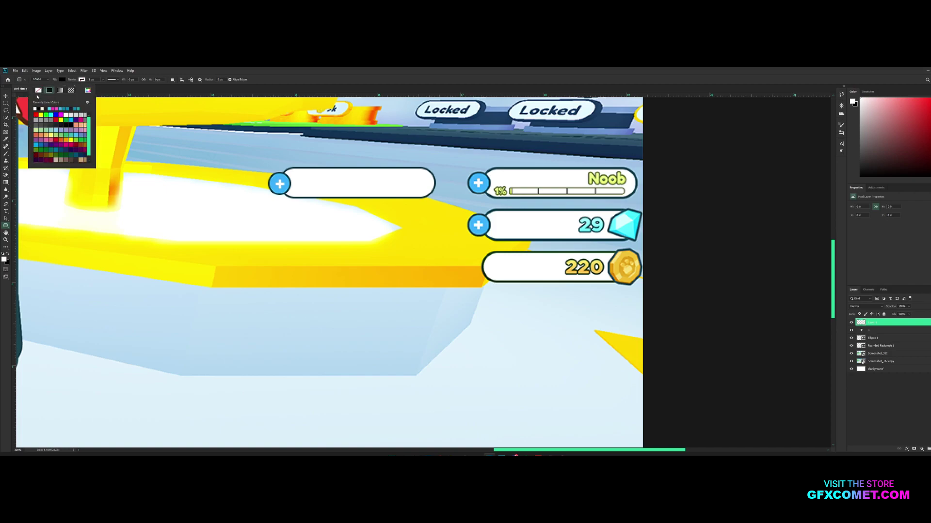
click(38, 90)
click(82, 80)
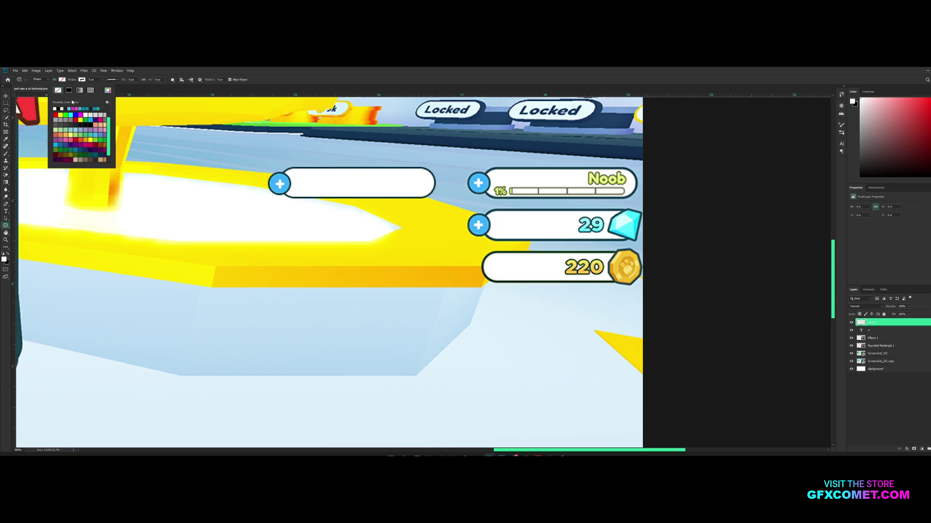
click(69, 92)
click(55, 115)
click(92, 80)
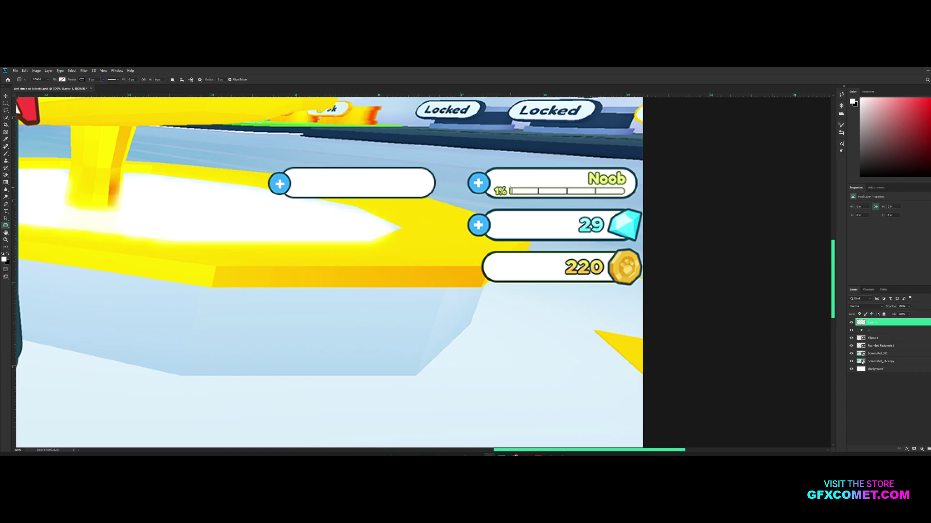
Trace the original level progress bar with a thin 2 px radius rounded rectangle and move it into the recreated white bar.
drag(509, 191, 580, 191)
key(ctrl+z)
text(2)
key(Return)
drag(508, 191, 622, 192)
key(v)
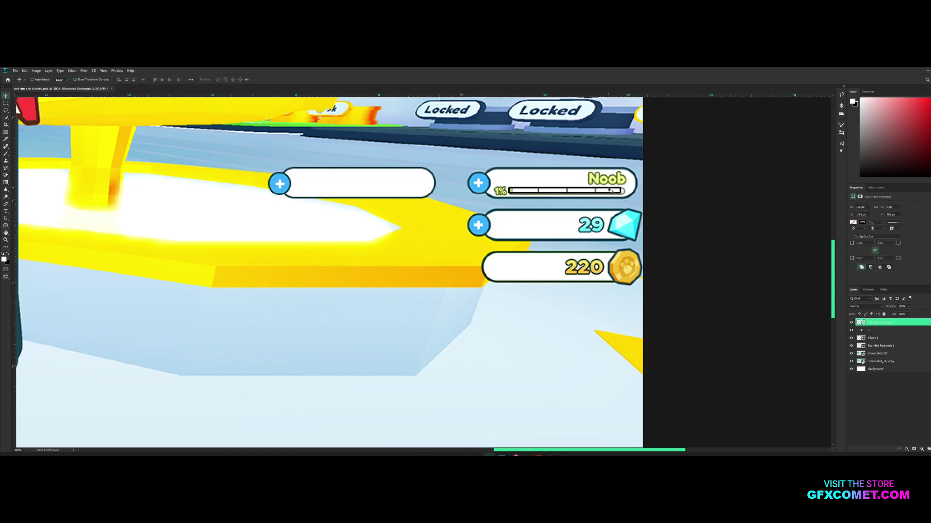
drag(640, 192, 433, 188)
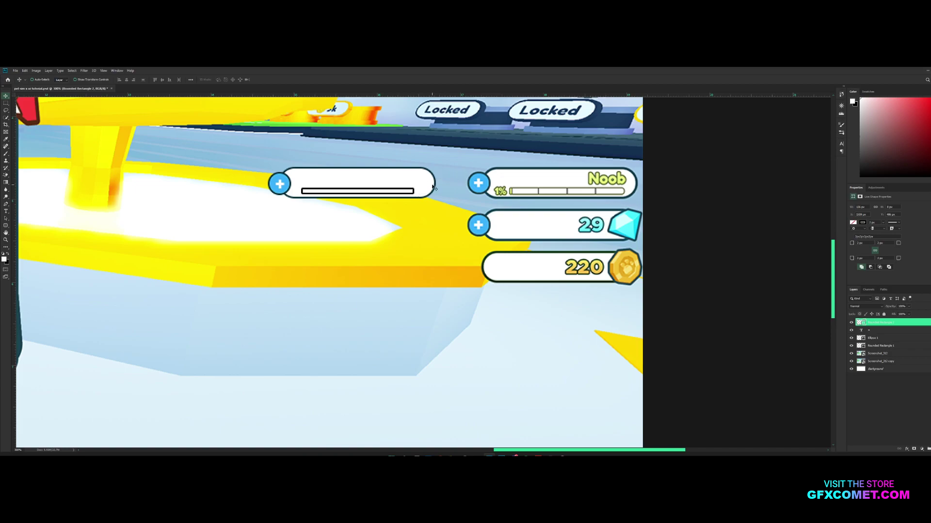
Set the thin progress bar outline's stroke to 1 px and its colour to dark grey #282828.
click(6, 225)
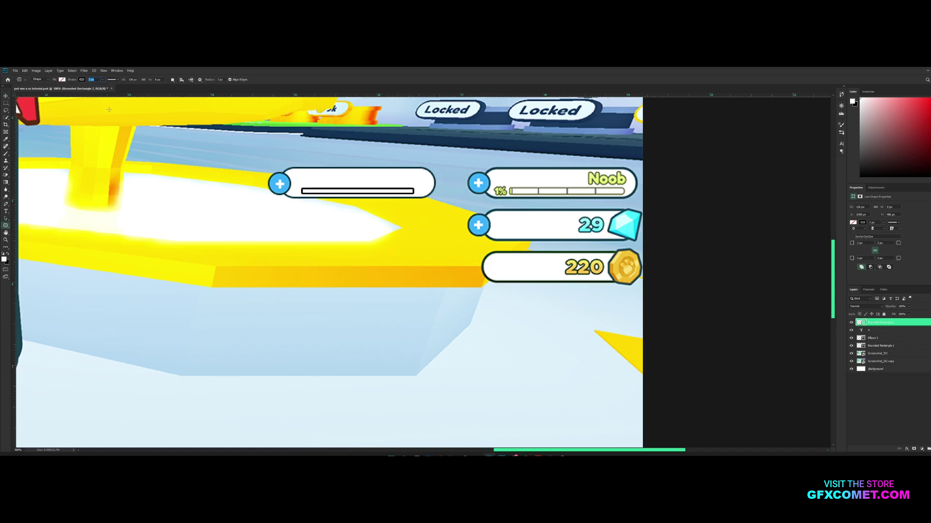
text(1)
key(Return)
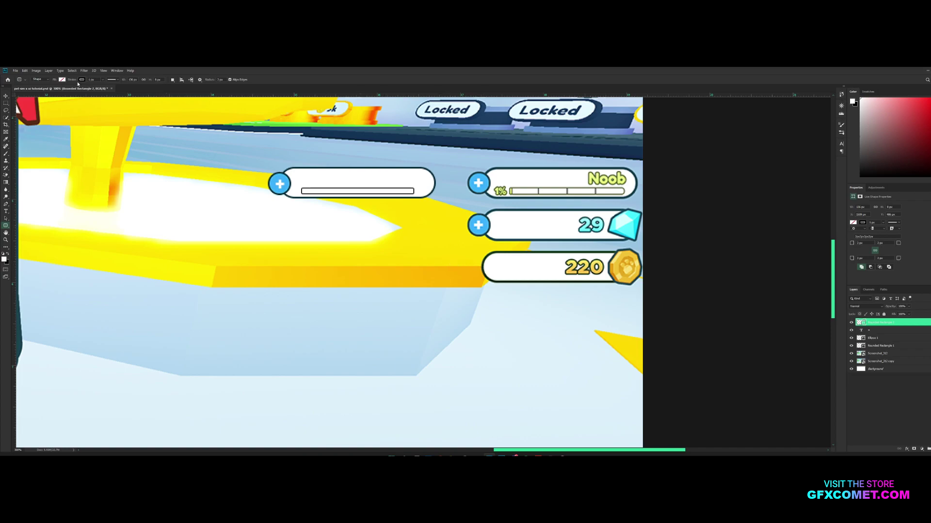
click(83, 79)
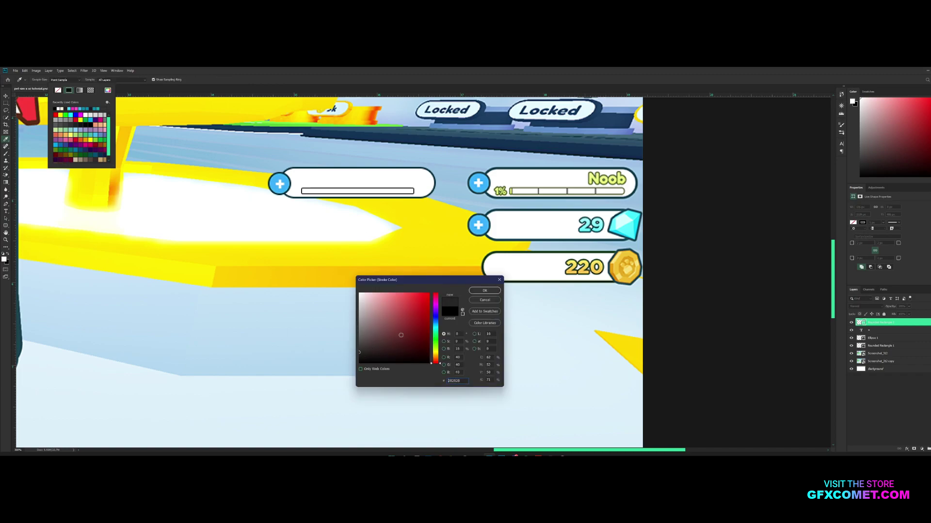
click(483, 291)
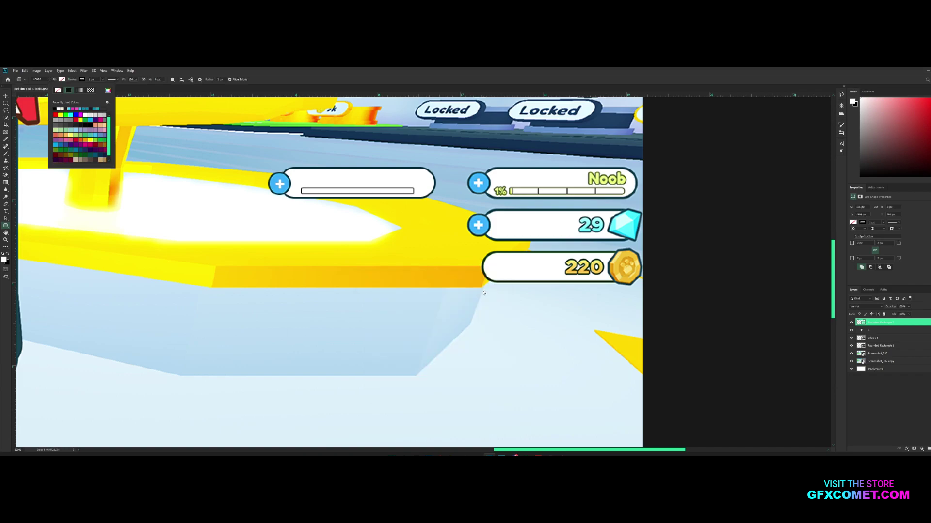
Reposition the thin progress bar outline inside the recreated white bar, shifted slightly toward the plus button.
click(6, 96)
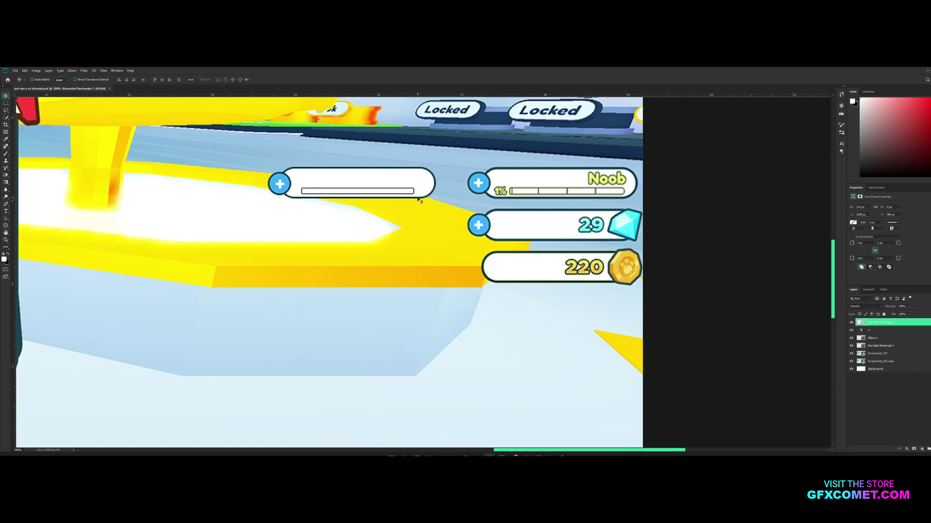
drag(385, 194, 389, 194)
key(ctrl+plus)
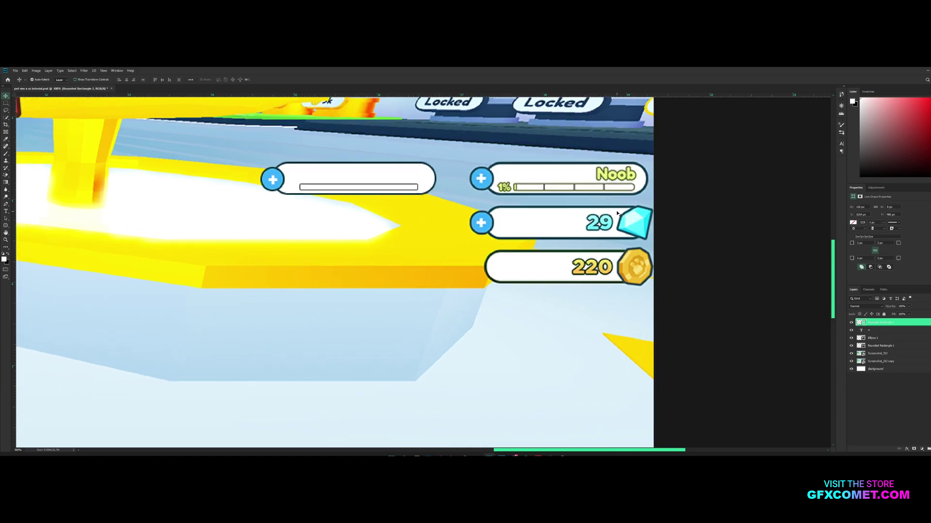
key(ctrl+plus)
key(space)
drag(646, 199, 625, 266)
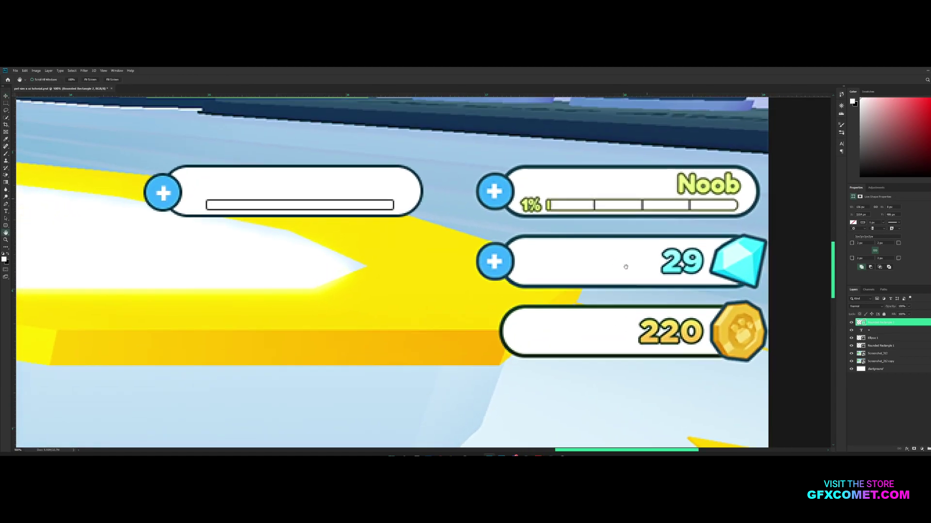
key(v)
drag(388, 205, 381, 204)
Draw a short rounded rectangle outline with a 10 px radius overlapping the far right end of the thin progress bar.
drag(5, 226, 32, 232)
click(37, 233)
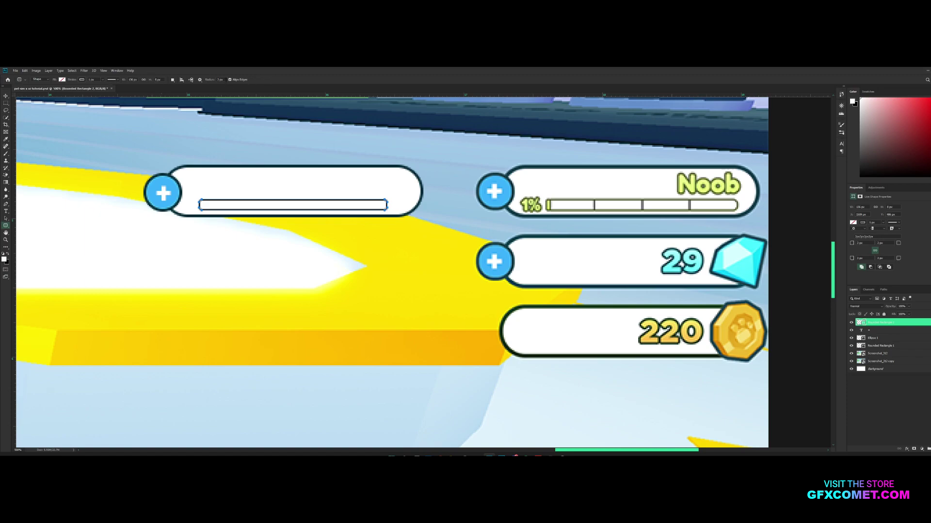
click(210, 80)
text(10)
key(Return)
drag(346, 200, 395, 208)
key(v)
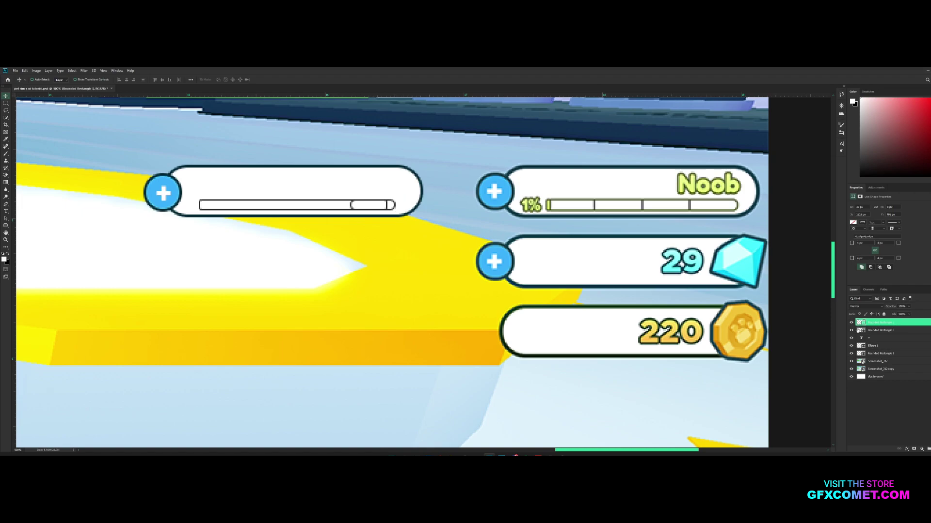
click(852, 330)
click(851, 330)
click(858, 330)
click(851, 330)
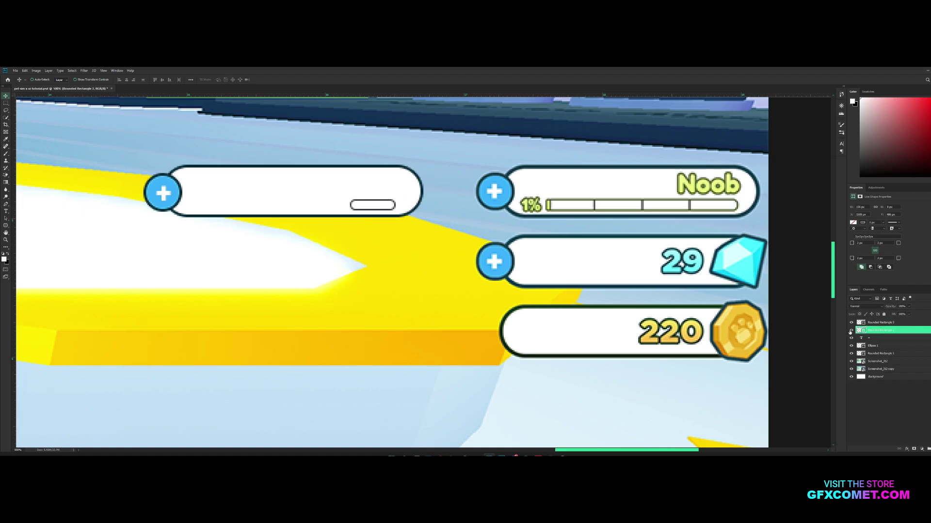
click(851, 331)
right_click(877, 330)
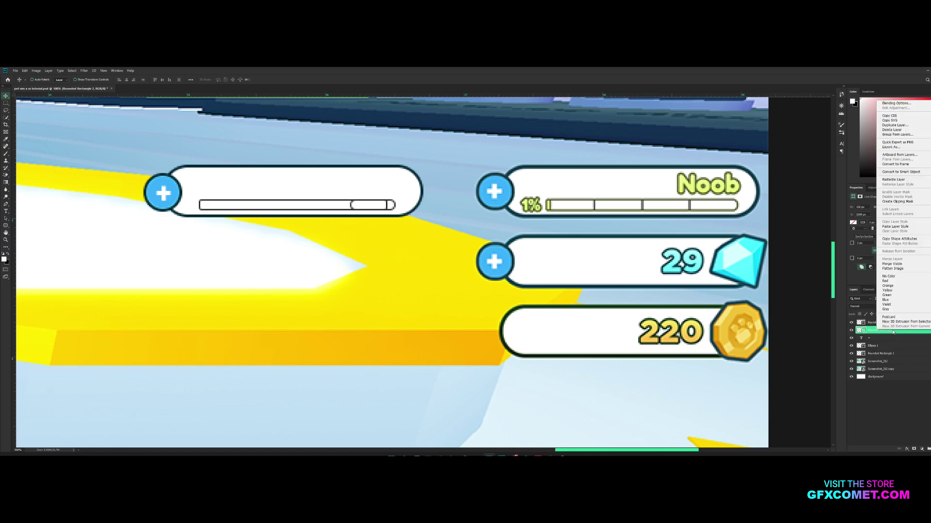
click(901, 179)
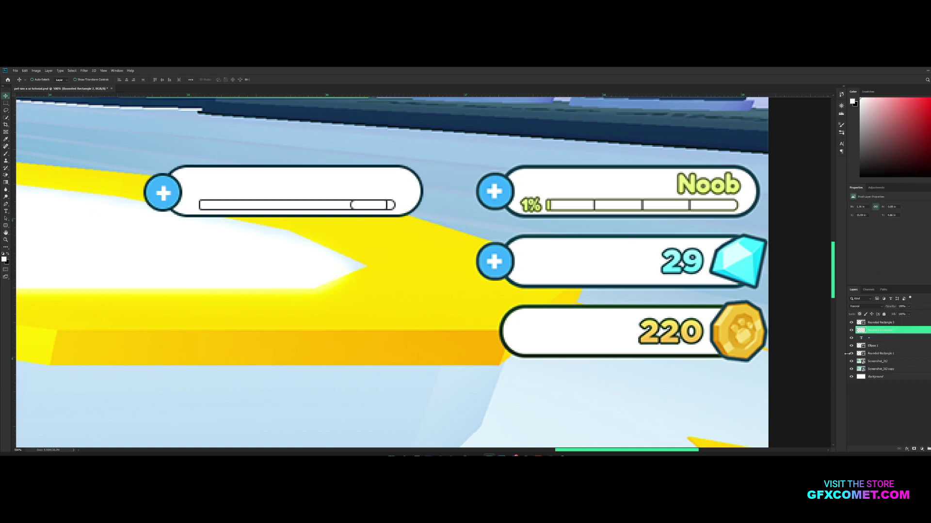
key(ctrl+z)
key(ctrl+z)
key(ctrl+z)
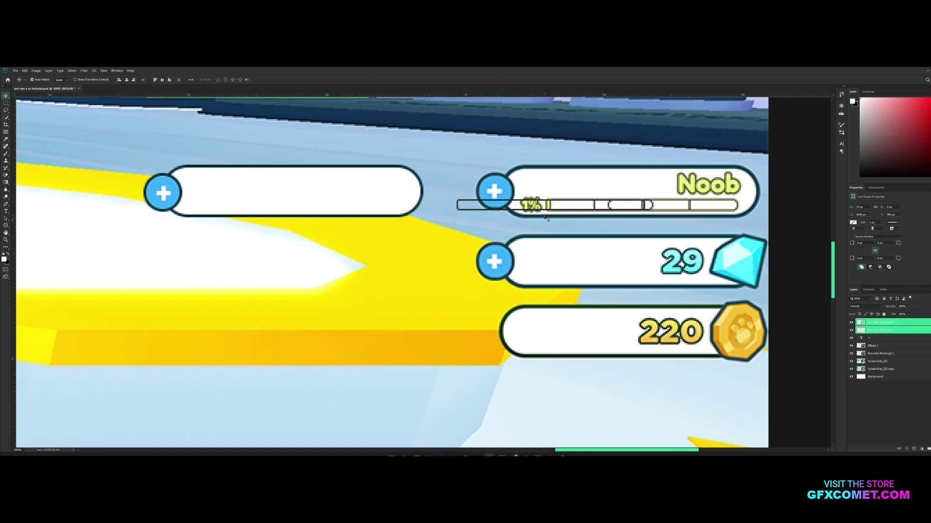
Align both progress bar outlines over the original level bar and hide the short rounded end piece.
key(ctrl+shift+z)
drag(642, 198, 653, 208)
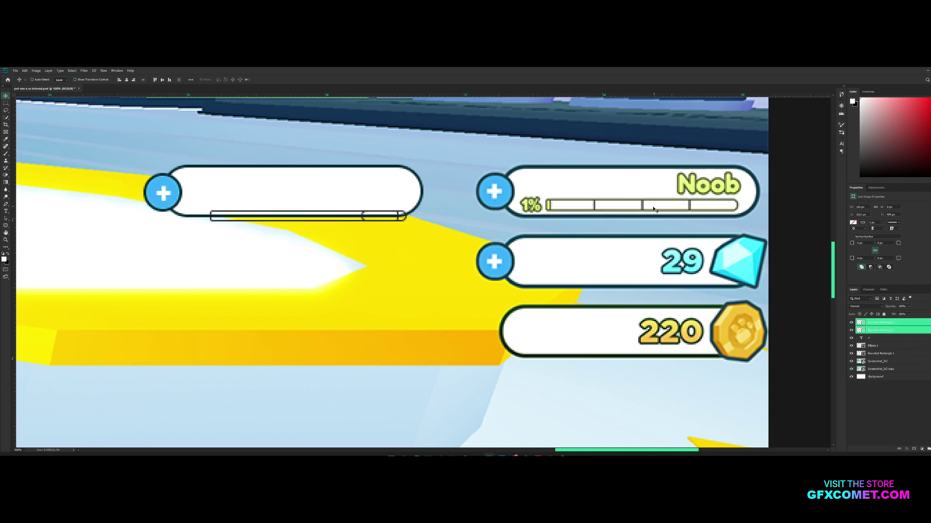
drag(407, 223, 626, 209)
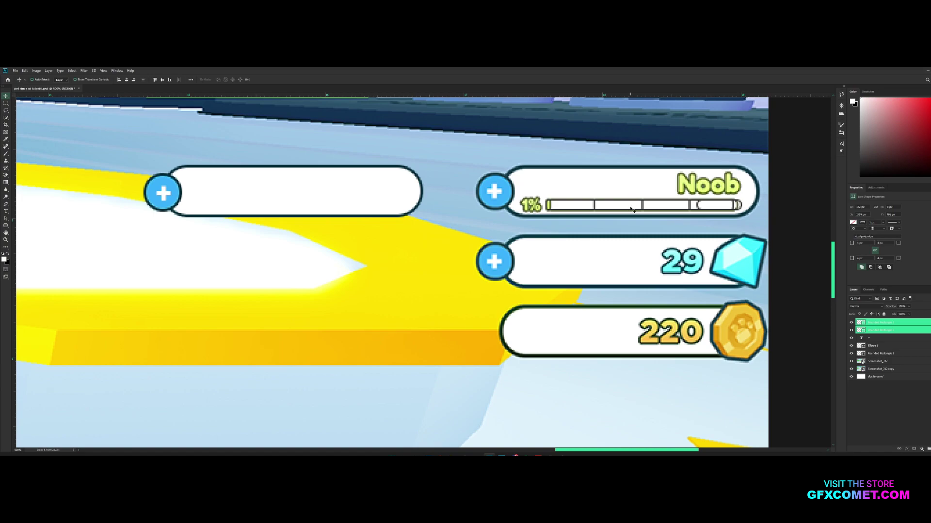
key(space)
drag(703, 224, 588, 224)
click(854, 323)
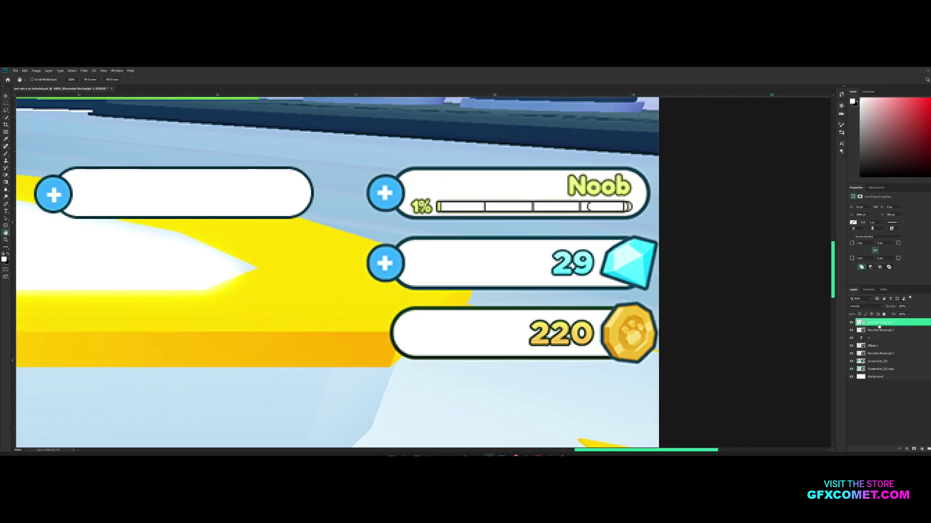
click(852, 323)
click(880, 330)
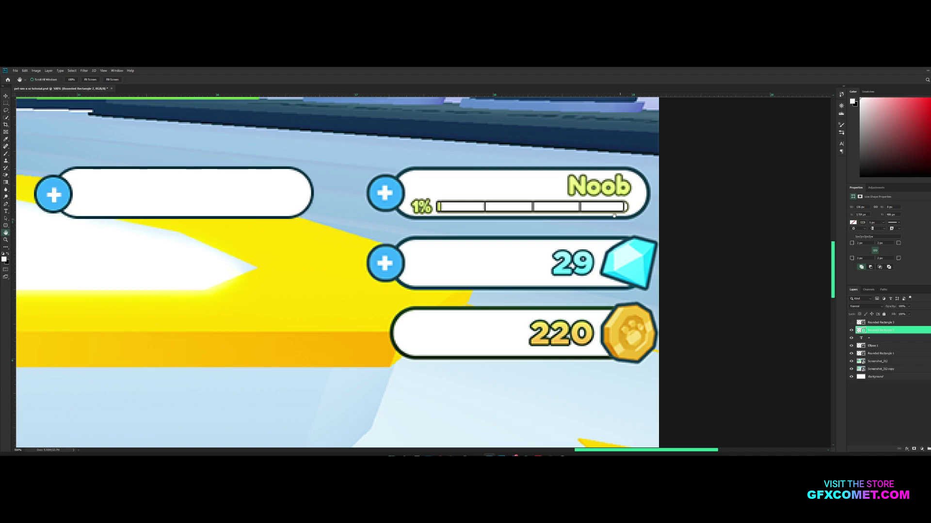
Shorten the thin outline slightly, show the rounded end piece again and move both outlines back into the recreated white bar.
key(ctrl+t)
mouse_move(625, 207)
mouse_down()
mouse_move(629, 198)
mouse_move(629, 207)
mouse_move(303, 204)
mouse_up()
key(Return)
click(852, 323)
click(869, 323)
key(v)
ctrl+click(874, 331)
key(j)
key(h)
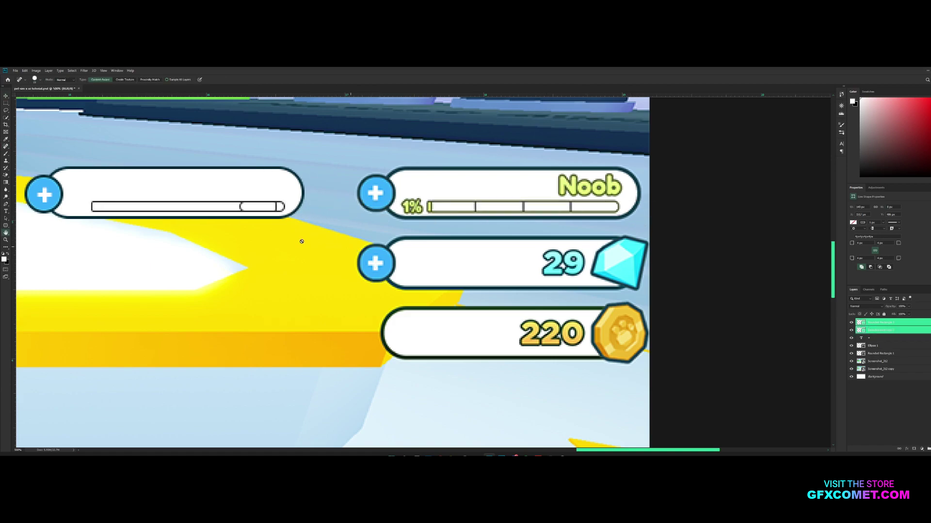
Rasterize the thin progress bar outline layer and the rounded end piece layer.
drag(301, 239, 478, 254)
click(896, 333)
right_click(895, 332)
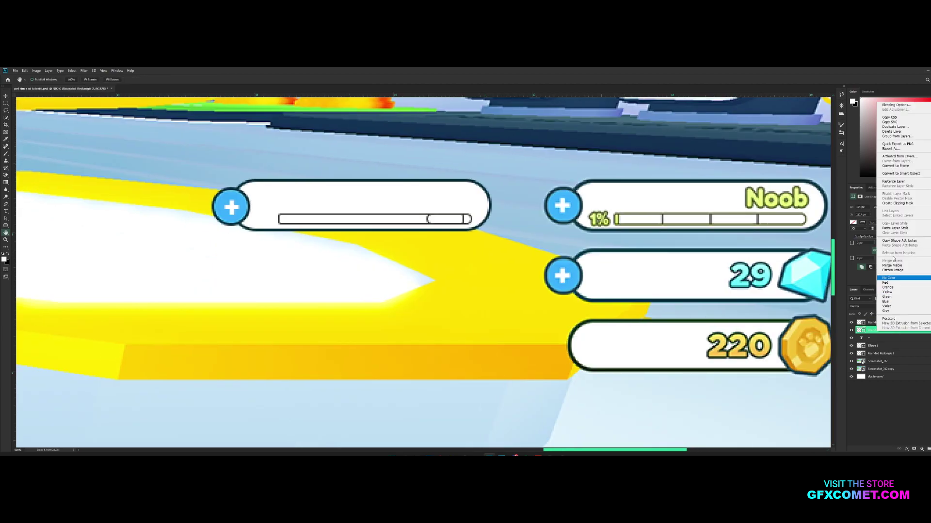
click(908, 183)
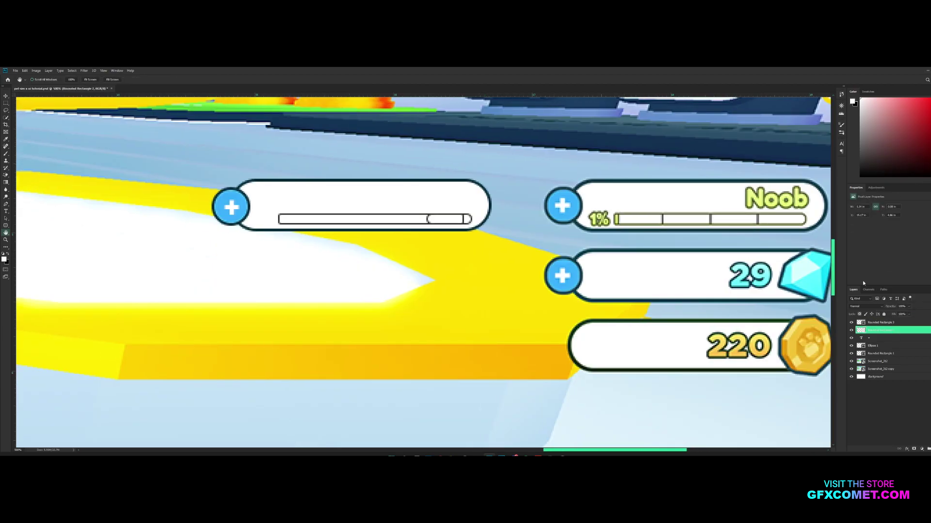
click(873, 324)
right_click(873, 324)
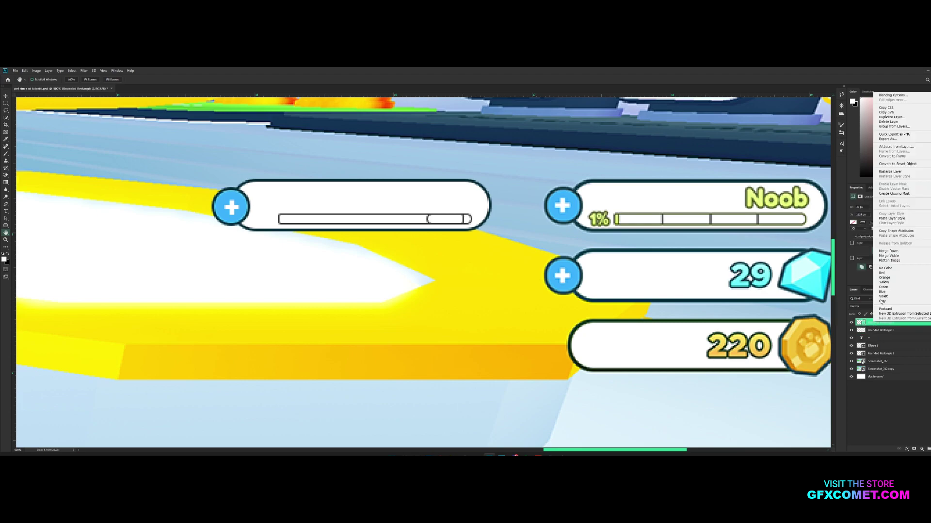
click(893, 173)
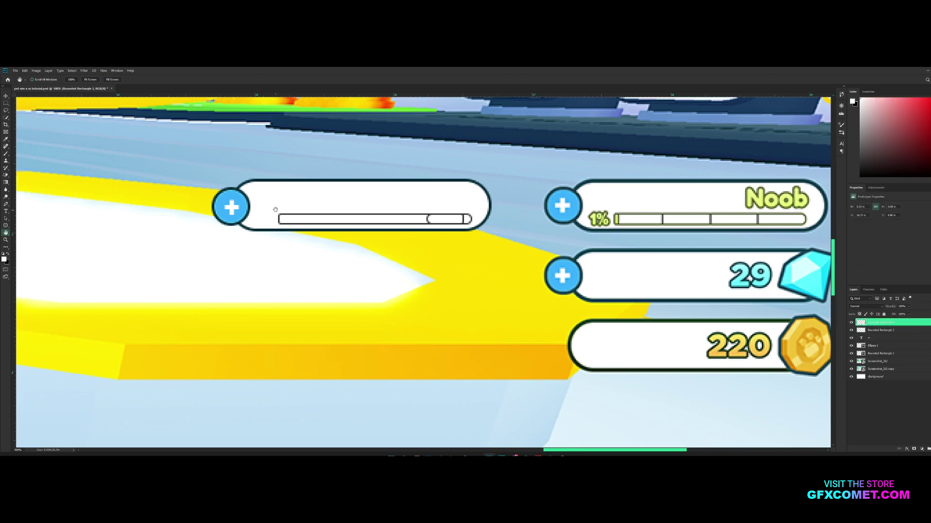
Cut away the inner part of the rounded end piece with a rectangular marquee, leaving its curved end, and shift that slightly outward.
click(6, 103)
click(30, 106)
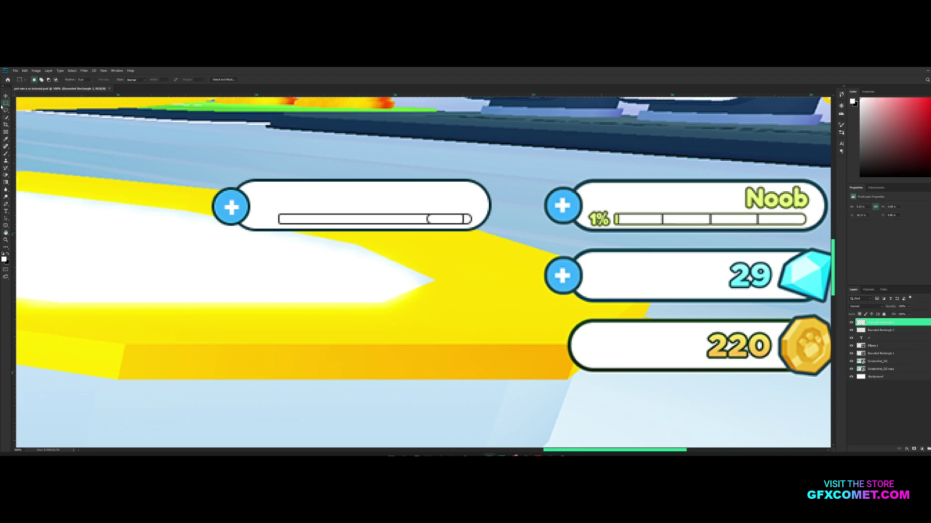
click(5, 104)
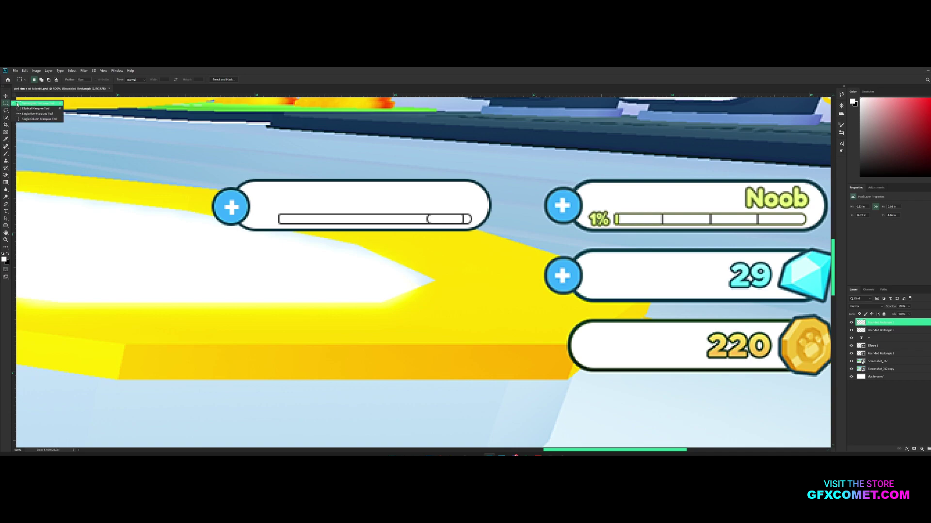
click(29, 104)
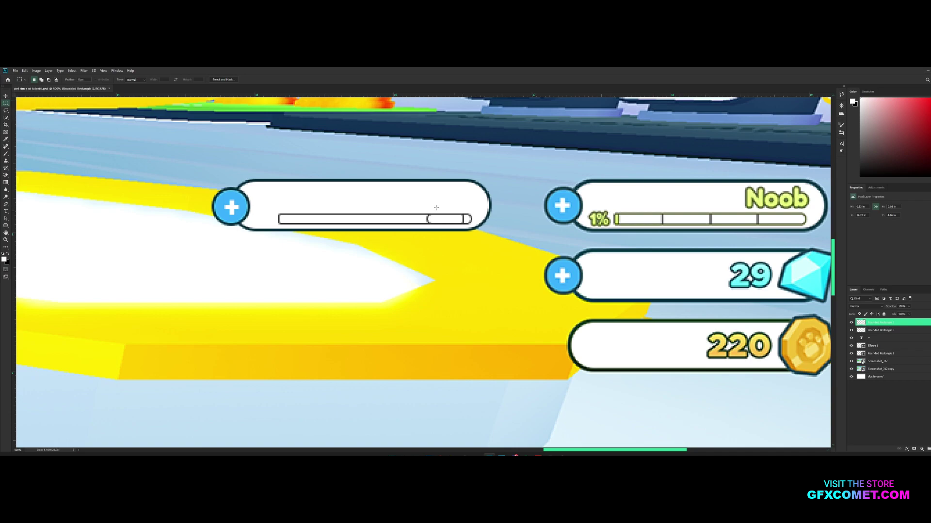
click(850, 323)
click(851, 322)
click(850, 323)
click(851, 323)
click(851, 323)
click(851, 323)
click(850, 323)
click(851, 323)
drag(412, 207, 464, 232)
key(Delete)
key(ctrl+d)
key(v)
mouse_move(482, 216)
mouse_down()
mouse_move(475, 216)
mouse_move(488, 217)
mouse_up()
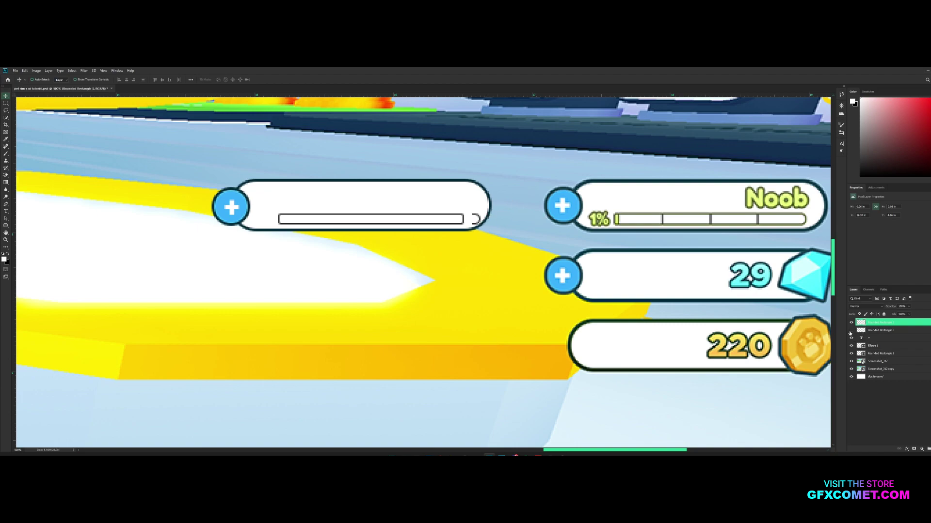
Erase the far edge of the thin outline, move the curved end piece against it to close the bar, and save the document.
click(875, 331)
click(5, 102)
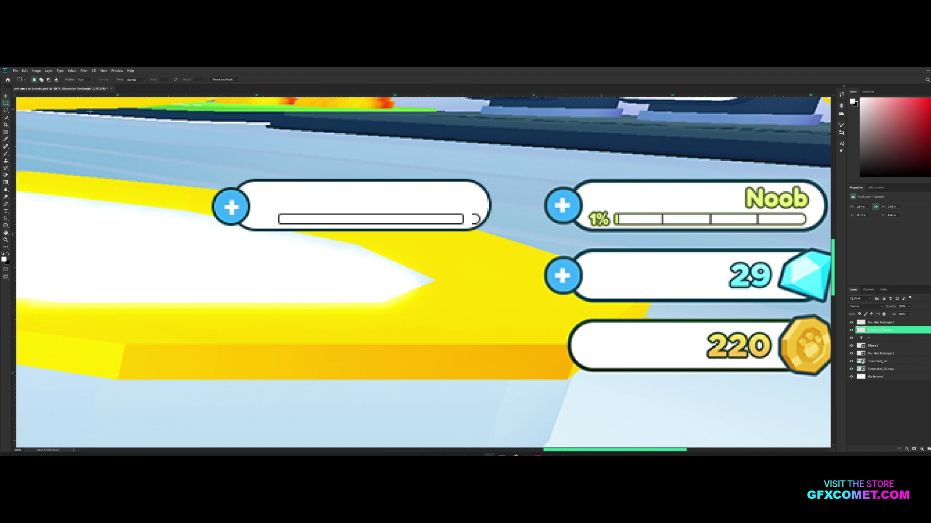
drag(468, 210, 462, 225)
key(Delete)
key(v)
click(872, 323)
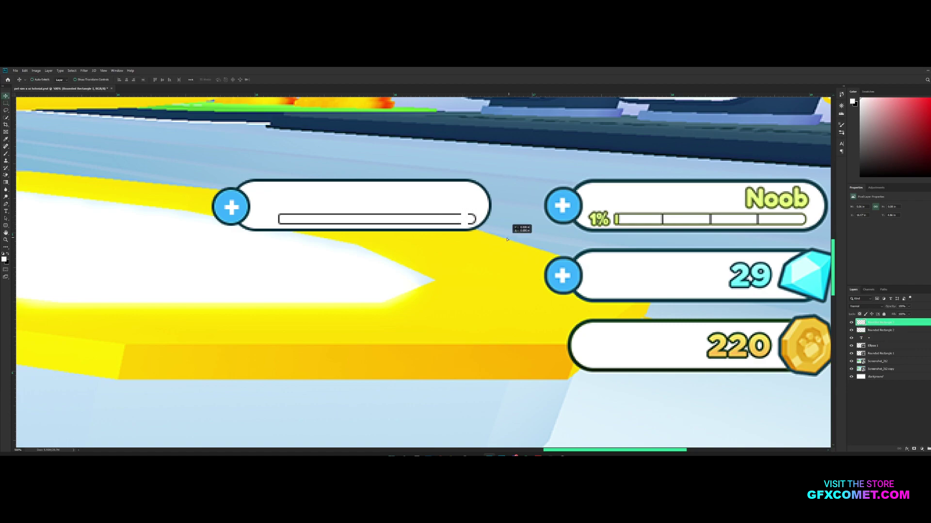
drag(507, 239, 505, 241)
key(ctrl+s)
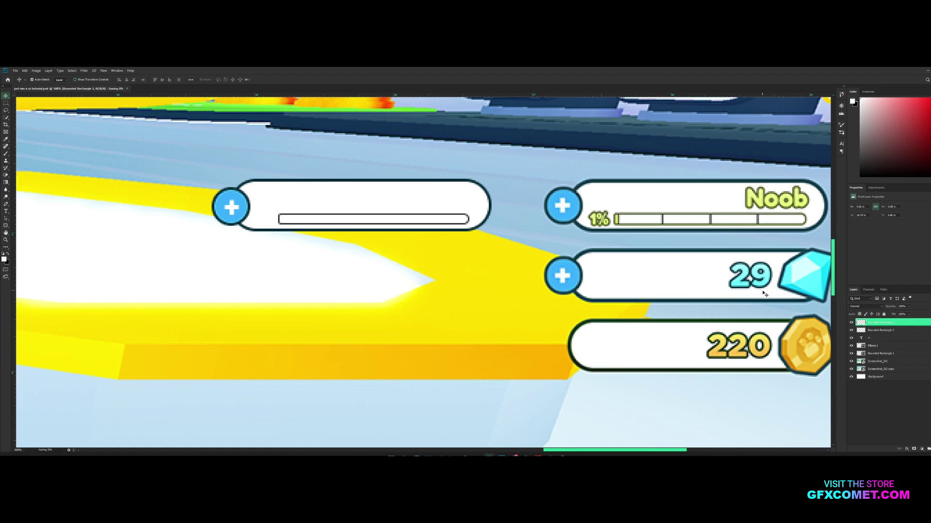
Draw four thin black dividers without a stroke across the recreated progress bar, spaced like the original, and group them.
shift+click(897, 331)
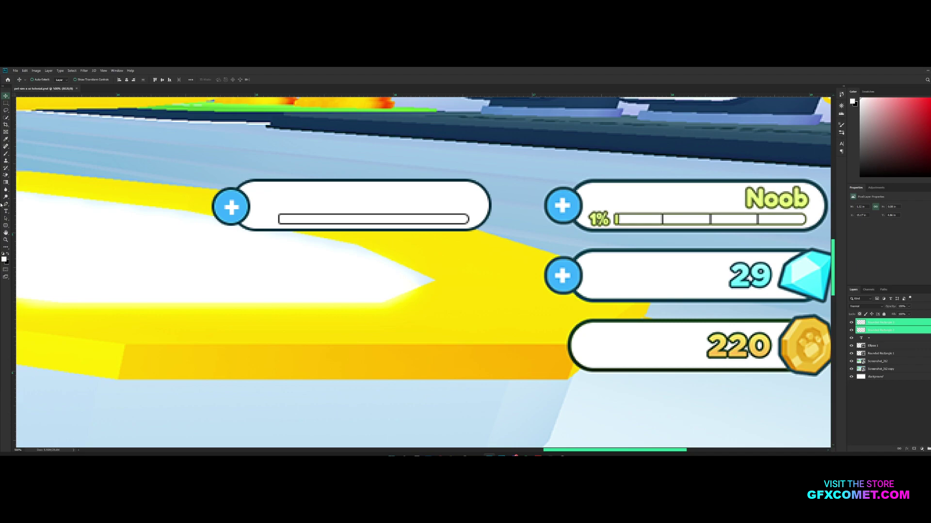
right_click(6, 226)
click(50, 228)
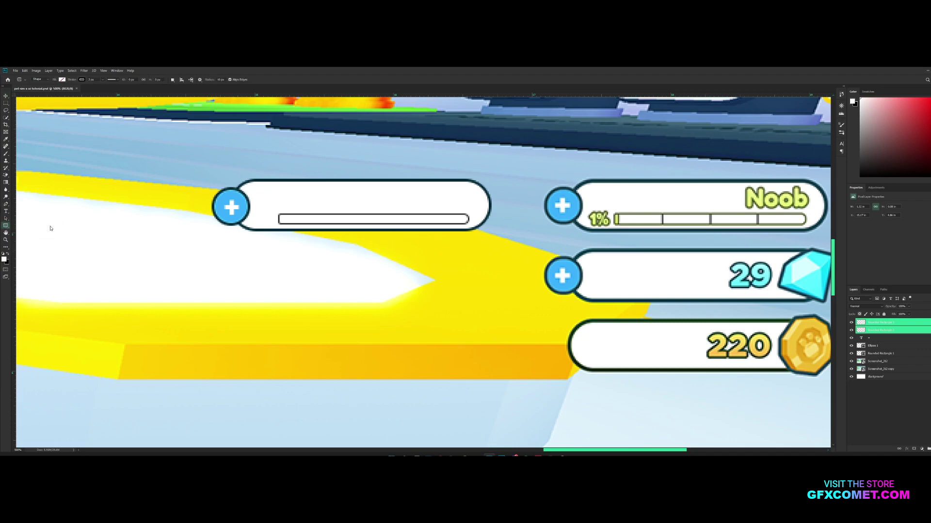
click(930, 449)
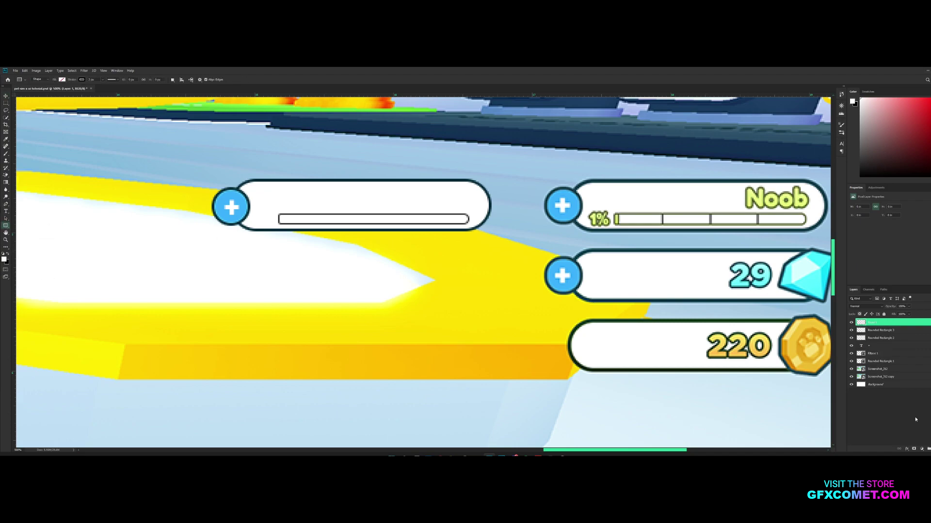
key(x)
click(62, 80)
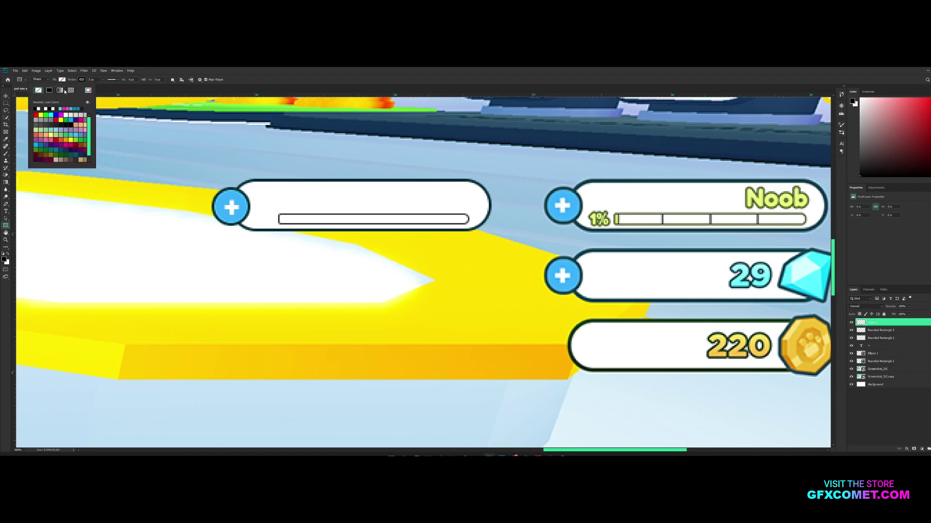
click(49, 90)
click(82, 79)
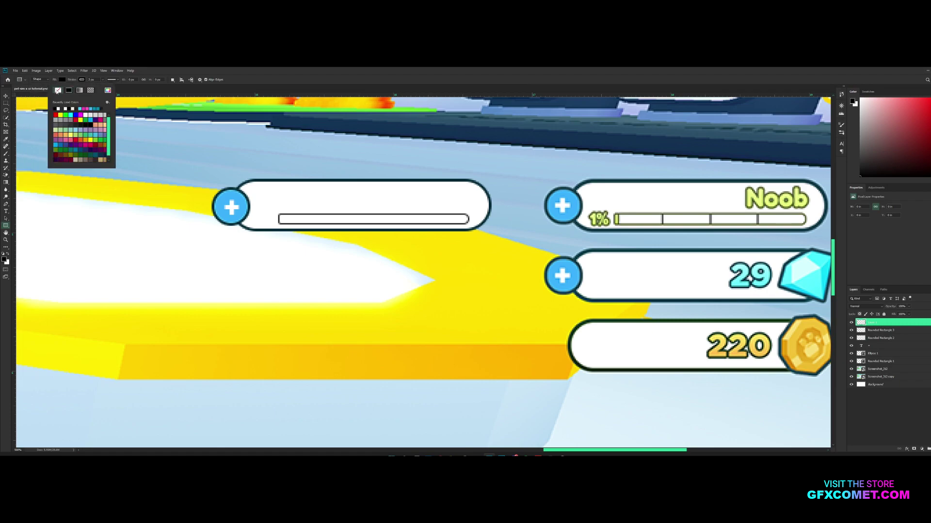
click(335, 73)
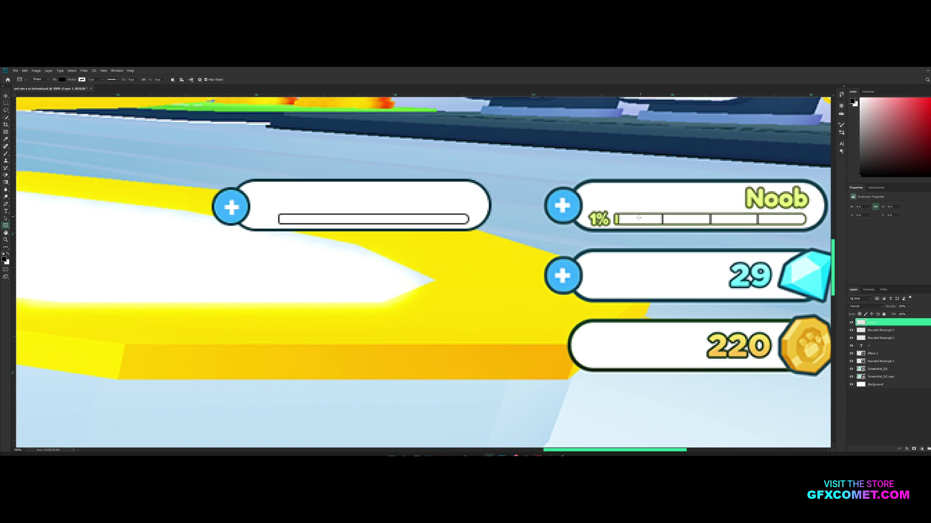
mouse_move(617, 214)
mouse_down()
mouse_move(619, 224)
mouse_move(303, 220)
mouse_move(766, 226)
mouse_move(445, 228)
mouse_up()
key(v)
shift+click(886, 348)
key(ctrl+g)
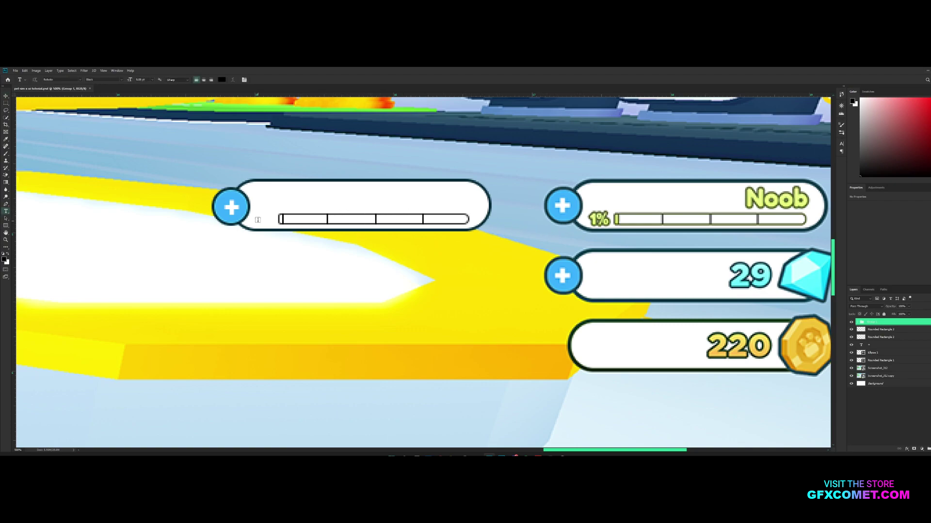
Duplicate the plus sign text layer, place the copy before the recreated progress bar and change its text to "1%".
click(231, 209)
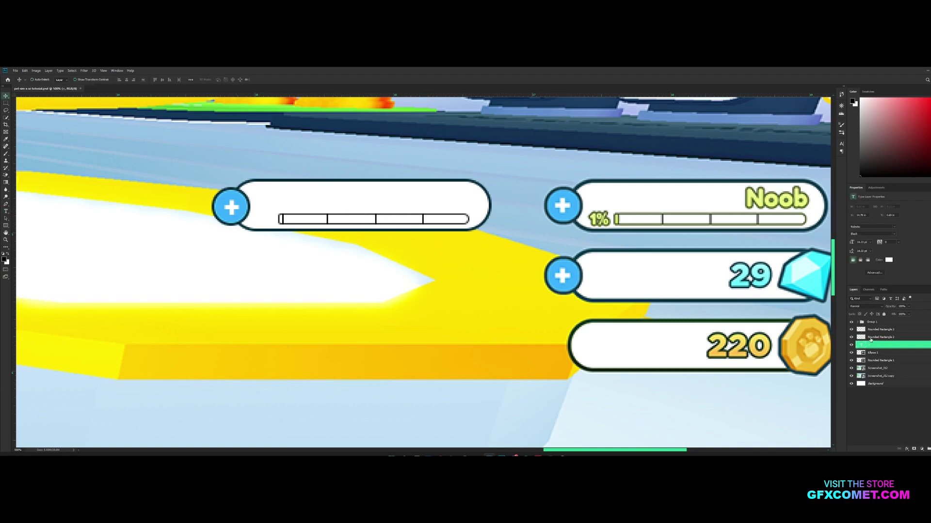
key(ctrl+j)
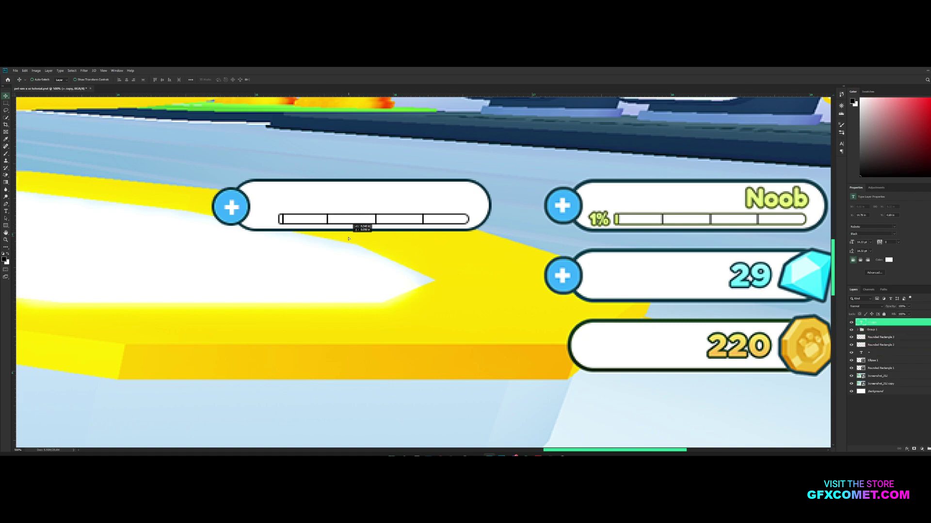
key(t)
click(259, 217)
key(ctrl+a)
text(1)
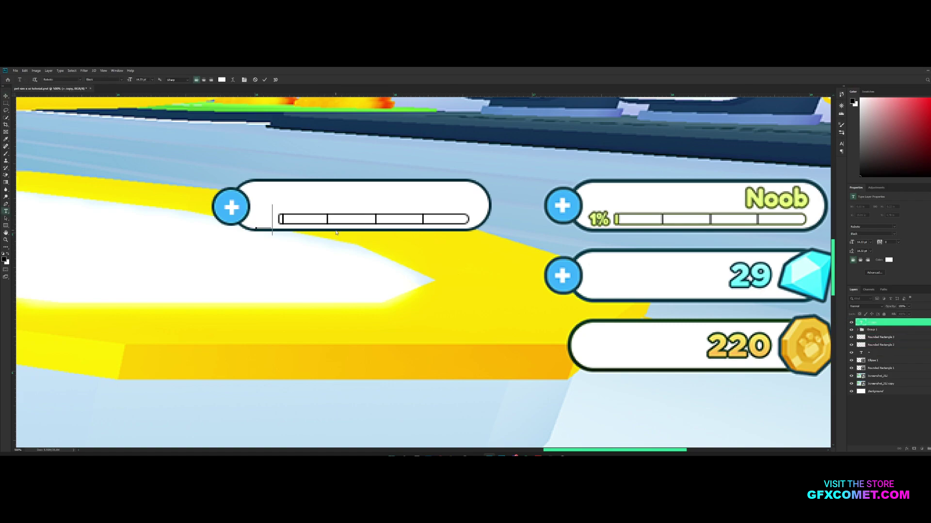
text(%)
Set the colour of the 1% text to light blue #38b6ff.
key(ctrl+a)
click(222, 80)
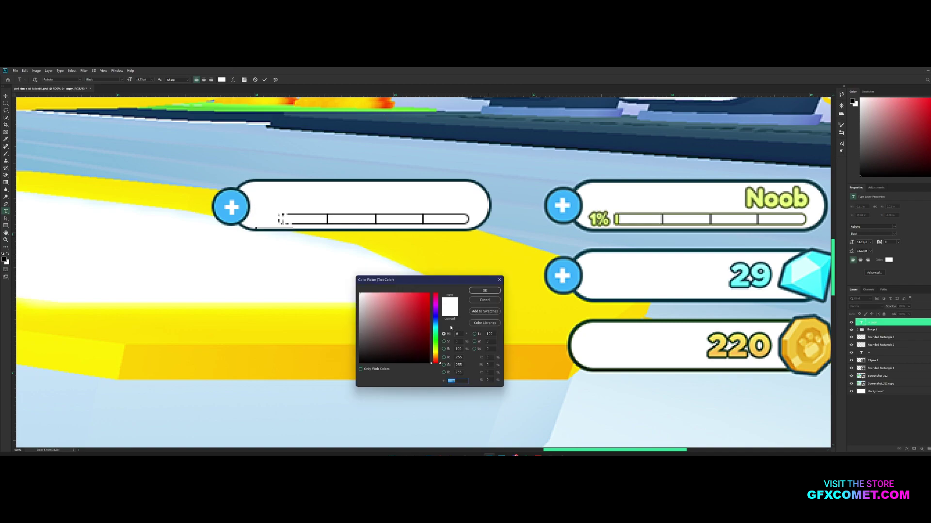
text(38b6ff)
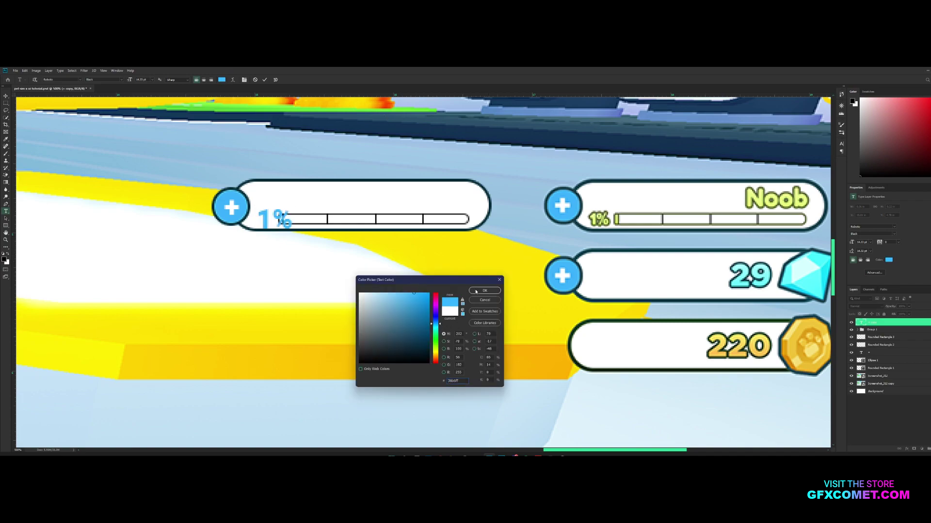
click(484, 291)
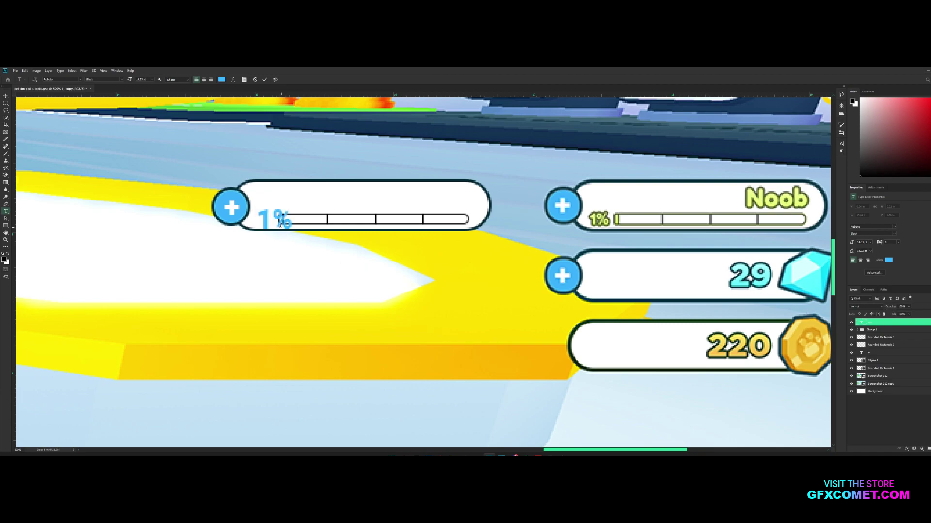
Tighten the tracking of the 1% text to -55.
click(841, 143)
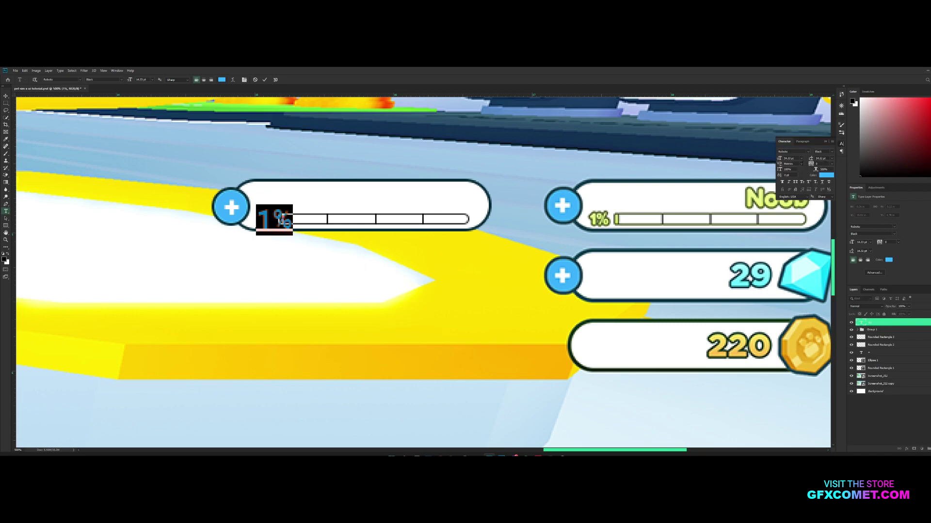
text(-55)
click(902, 325)
key(v)
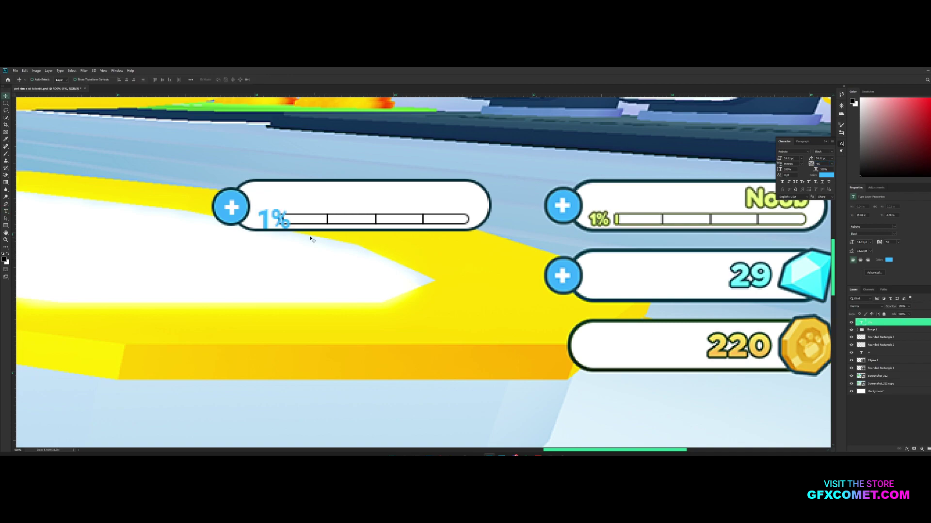
Scale down the 1% text to fit just before the recreated progress bar and save the document.
drag(286, 219, 280, 217)
key(ctrl+t)
key(Return)
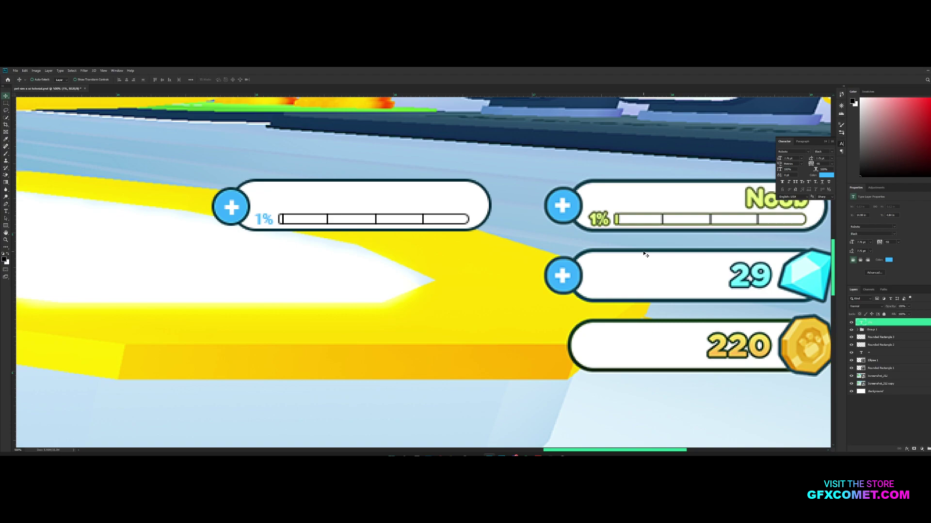
key(ctrl+s)
Copy the layer style of the blue circle and paste it onto the 1% text layer.
click(878, 368)
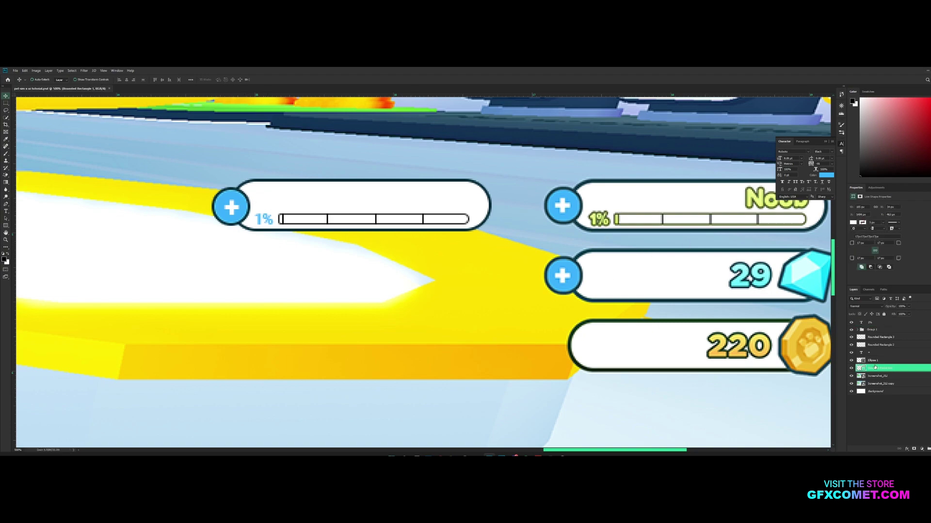
click(851, 369)
click(851, 369)
right_click(879, 362)
click(903, 254)
right_click(878, 322)
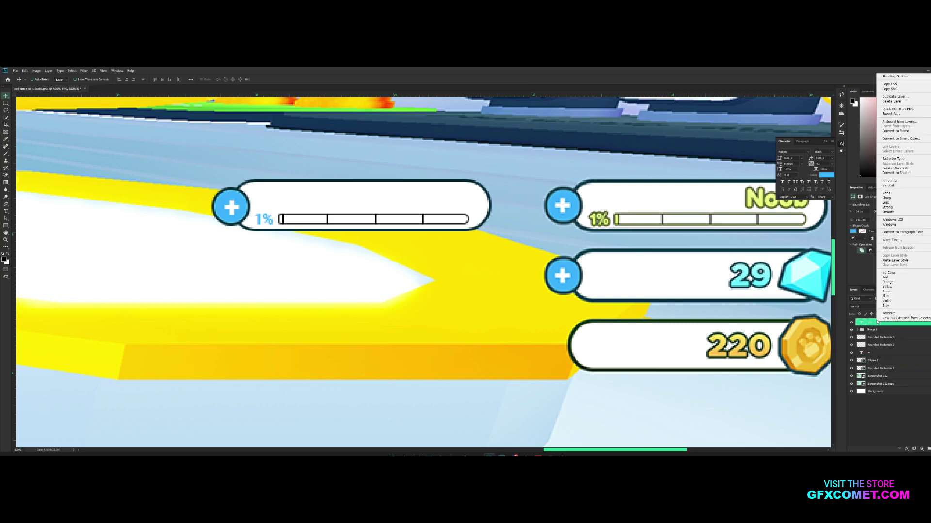
click(896, 260)
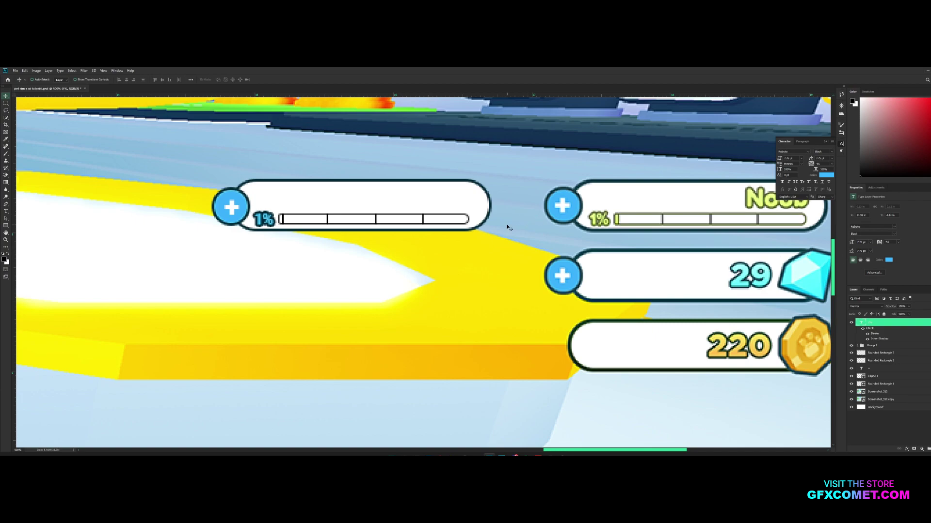
click(930, 322)
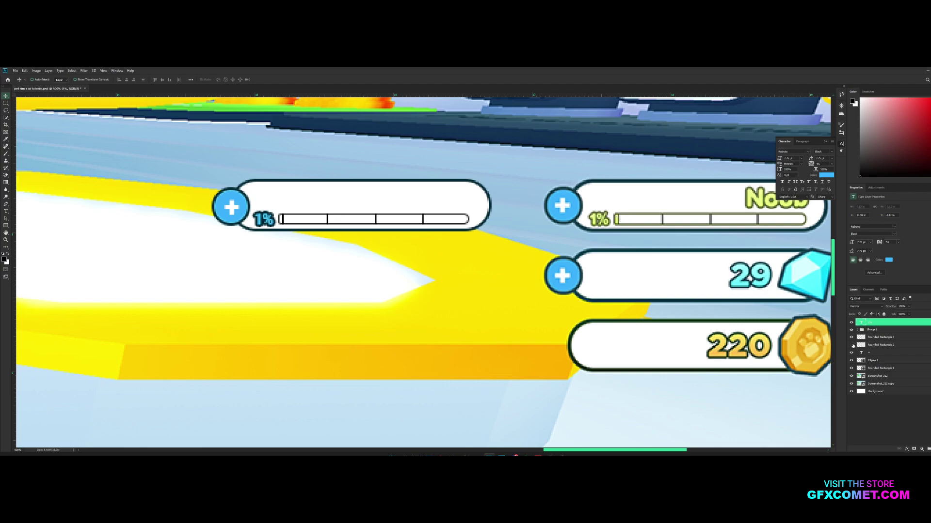
Add an empty layer directly above the plus sign text layer, beneath the progress bar's rounded rectangle layers.
click(860, 352)
click(851, 345)
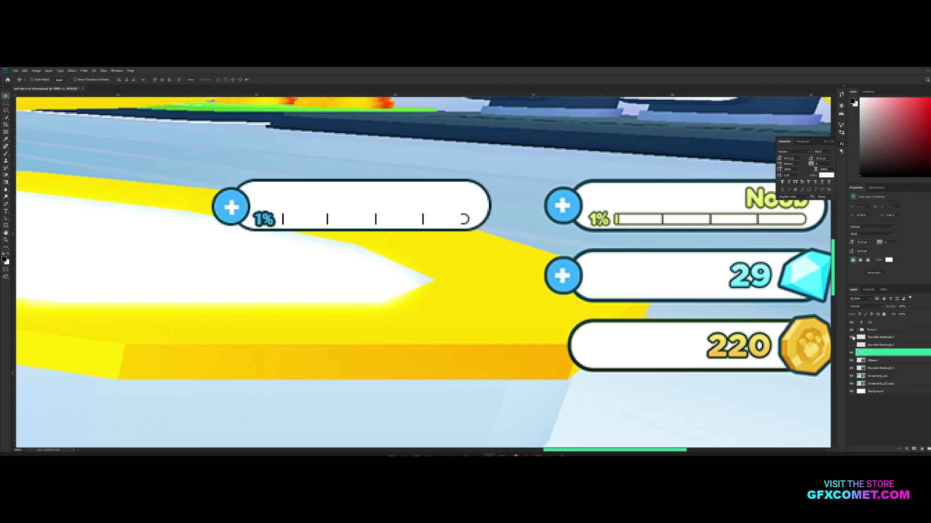
click(851, 345)
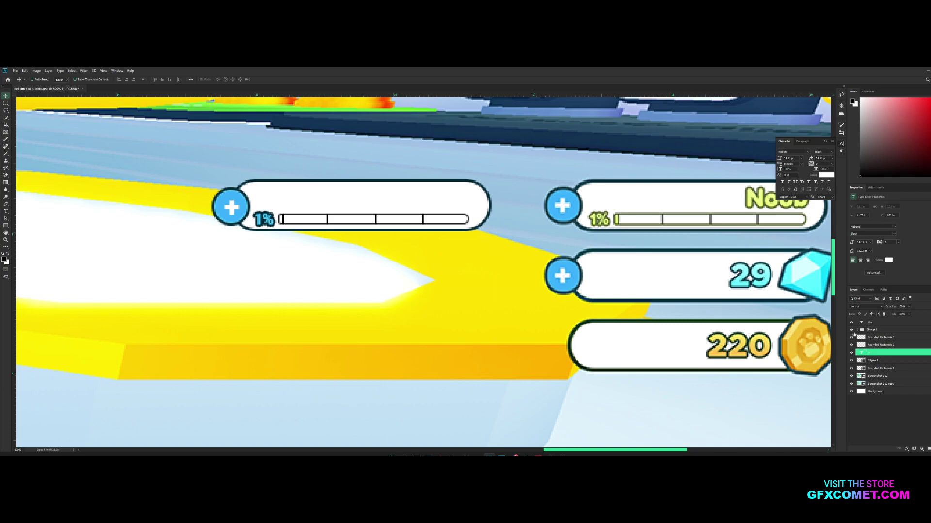
click(852, 331)
click(852, 331)
key(ctrl+shift+alt+n)
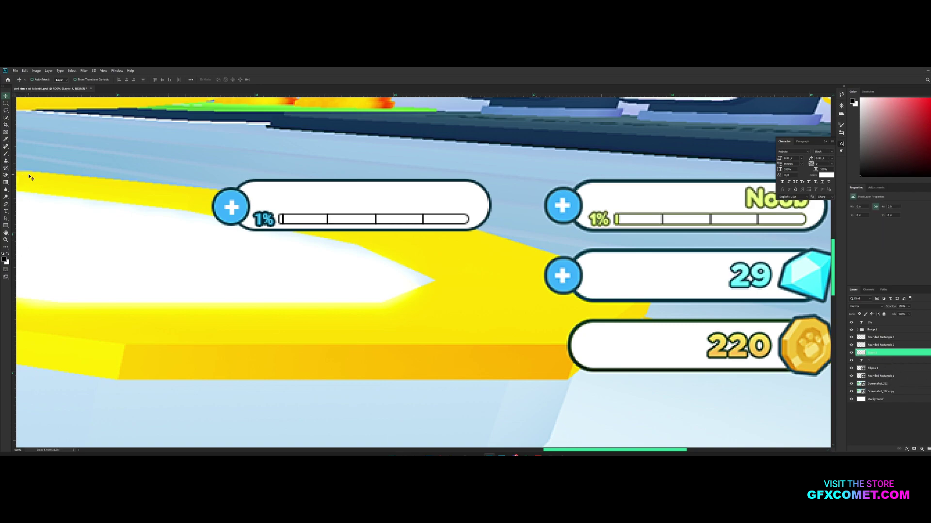
Draw a rounded rectangle inside the recreated progress bar from its start into the last segment, and nudge it into place.
click(6, 226)
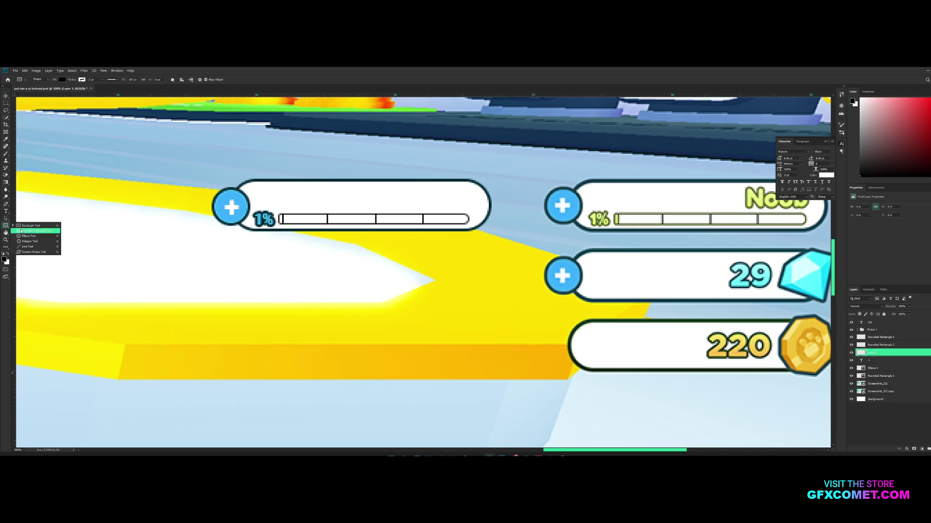
click(40, 232)
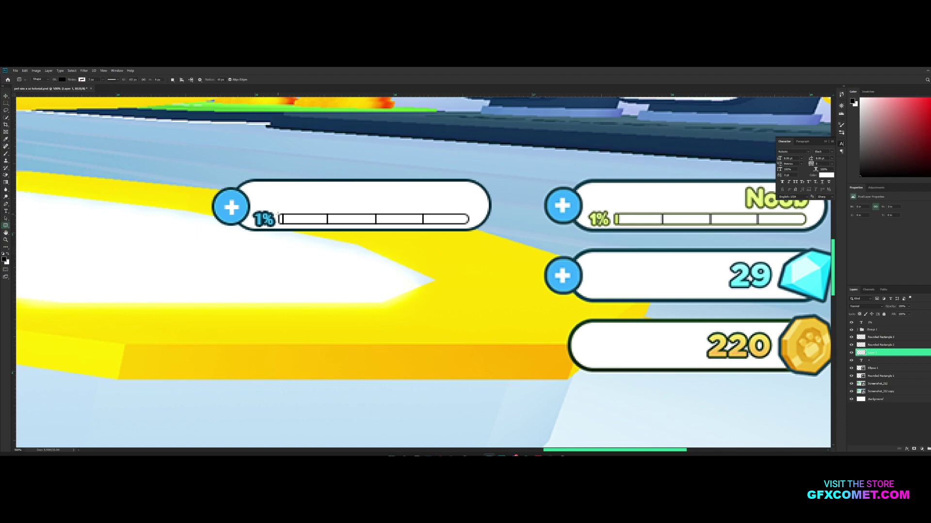
drag(281, 216, 443, 222)
key(v)
key(Right)
key(Right)
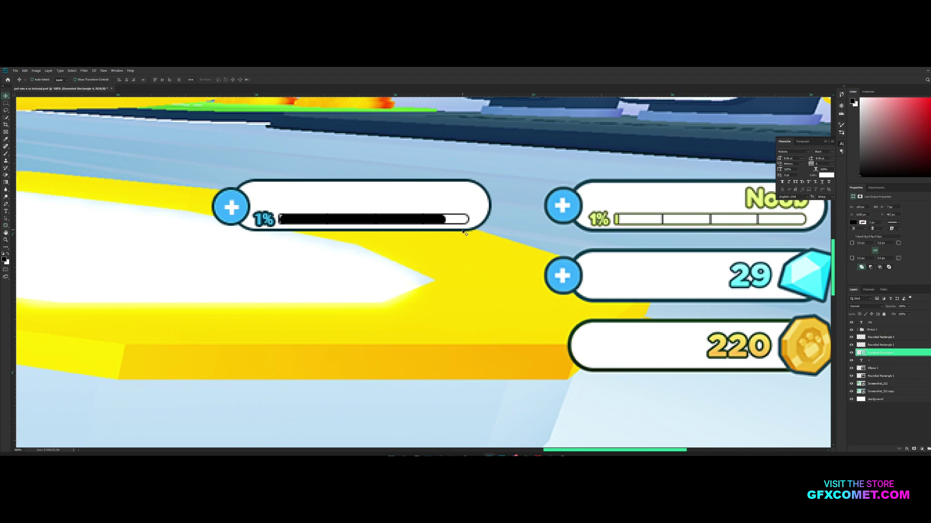
key(Left)
key(Left)
key(Left)
Fill the new rounded rectangle with the light blue sampled from the 1% text.
double_click(859, 352)
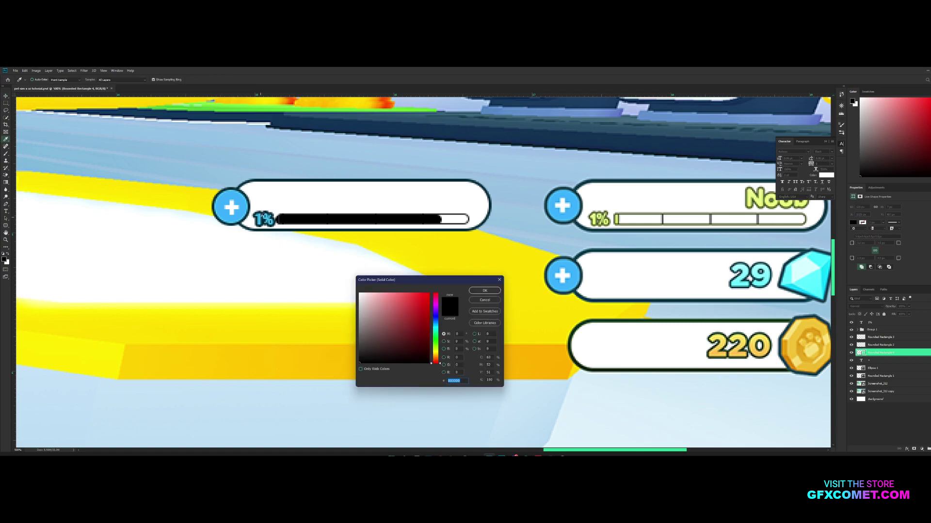
click(261, 217)
click(261, 217)
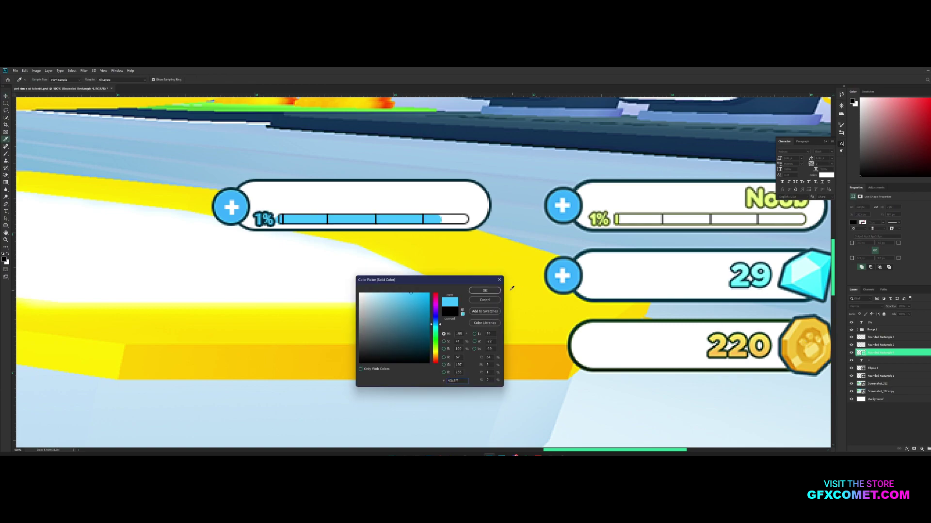
click(484, 290)
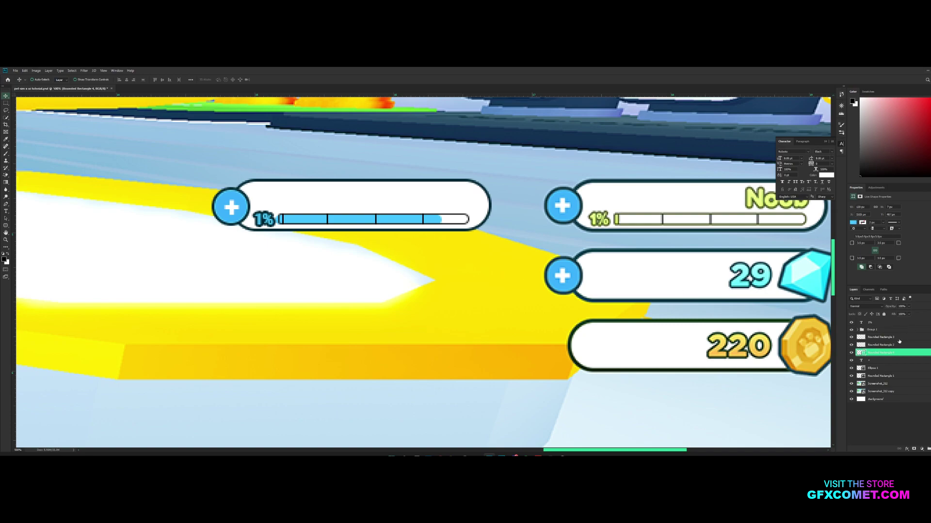
Rasterize the blue progress fill and trim the part that sticks out before the bar's start.
right_click(904, 354)
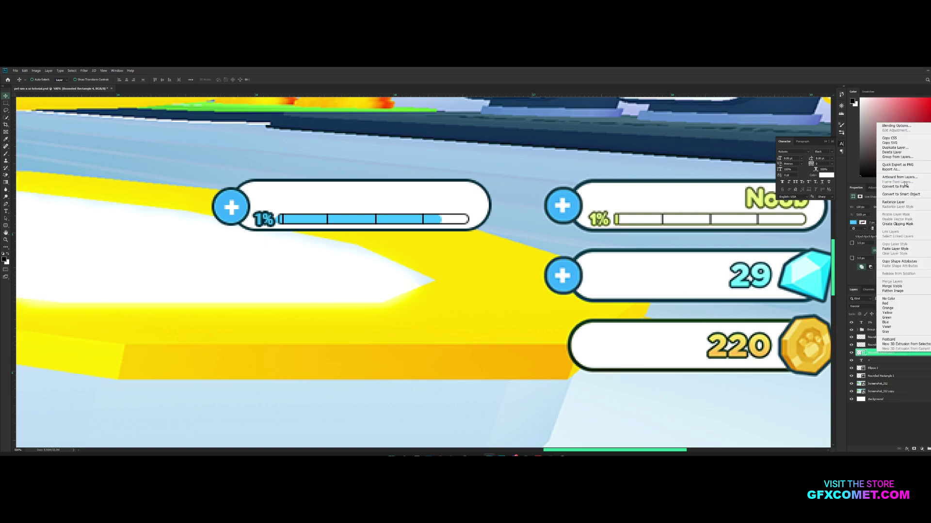
click(911, 208)
key(m)
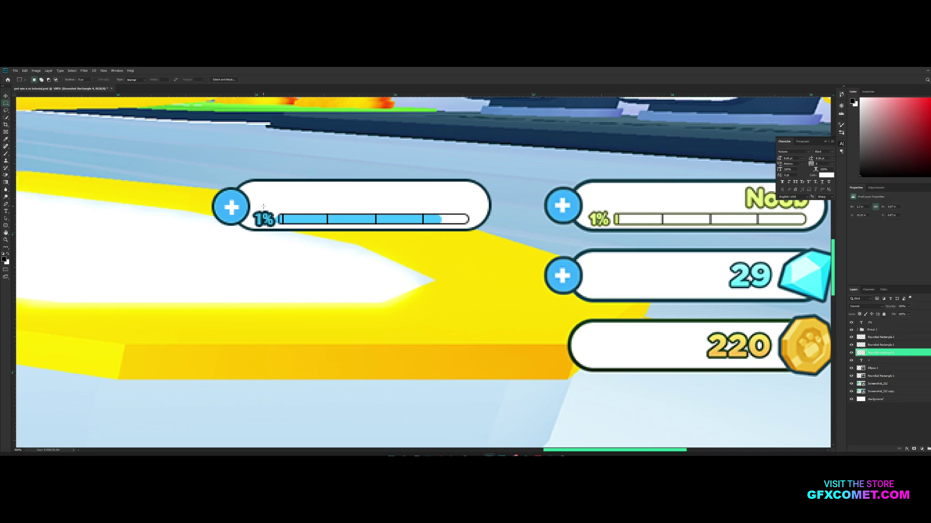
drag(263, 206, 280, 231)
key(ctrl+d)
key(v)
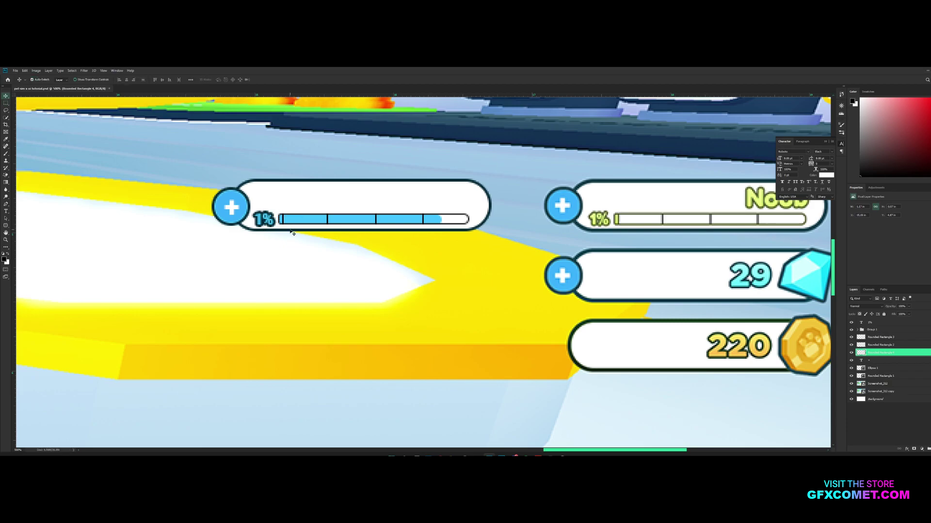
Duplicate the 1% text above the recreated progress bar and change the copy's text to "Noob".
key(ctrl+minus)
key(ctrl+minus)
key(ctrl+minus)
click(359, 255)
key(ctrl+plus)
key(ctrl+plus)
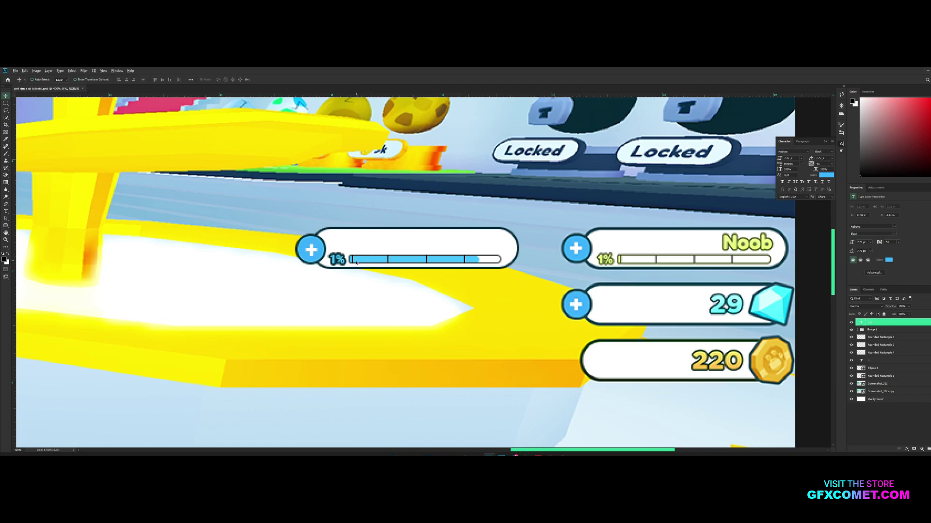
alt+drag(356, 263, 470, 248)
text(t)
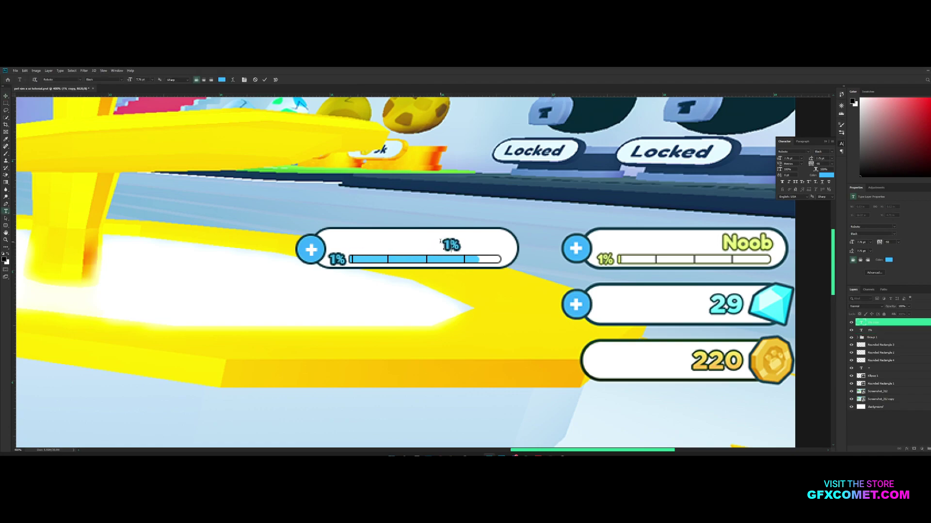
text(Noob)
Enlarge the Noob text above the progress bar and adjust its tracking.
key(ctrl+t)
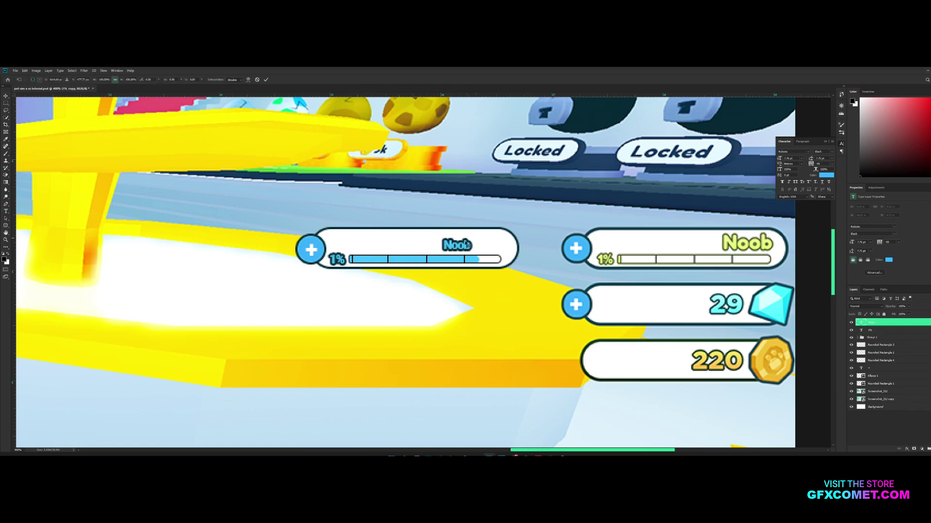
drag(472, 238, 486, 243)
key(Return)
double_click(861, 322)
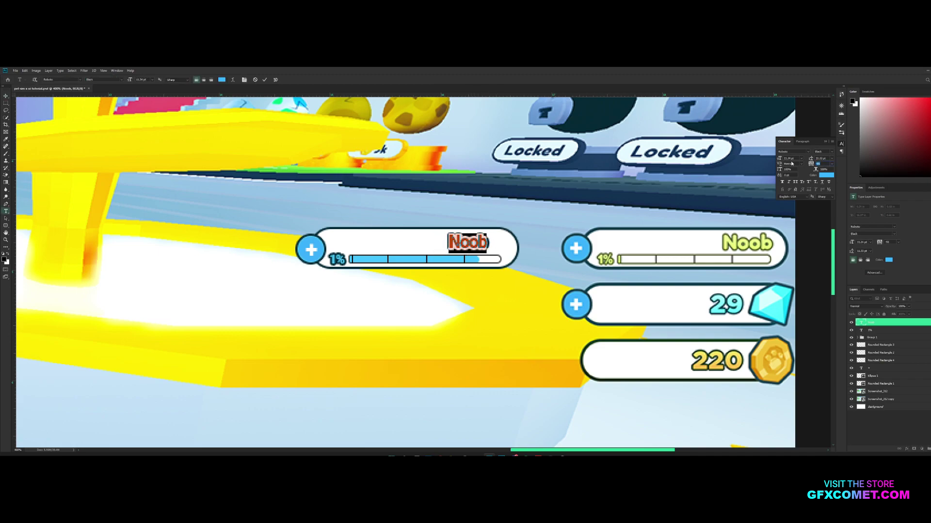
key(Return)
Reduce the outside stroke size in the Noob text's layer style.
click(902, 322)
key(v)
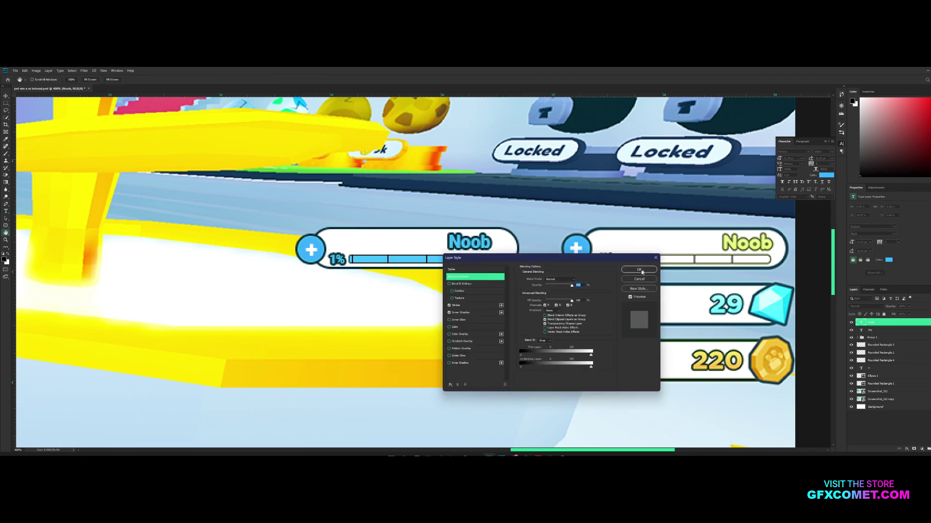
mouse_move(543, 255)
mouse_down()
mouse_move(645, 269)
mouse_move(638, 292)
mouse_up()
click(569, 318)
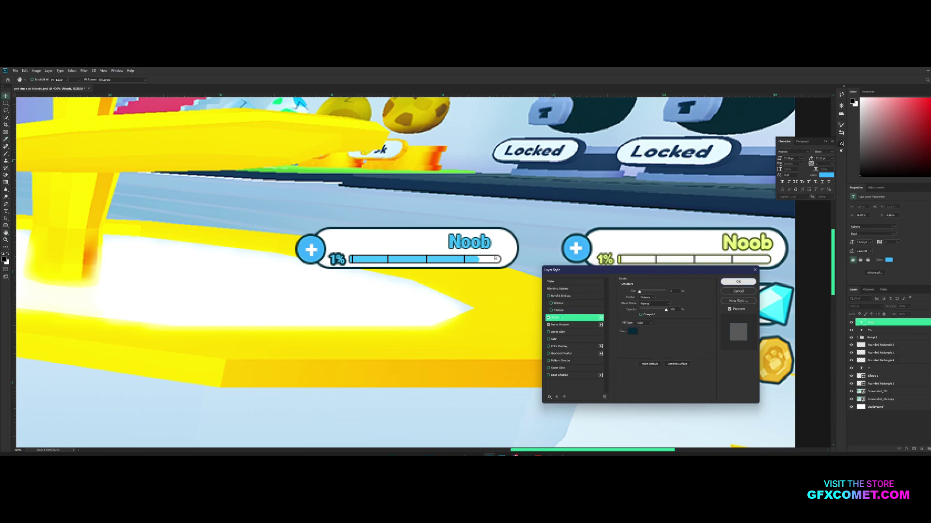
click(737, 282)
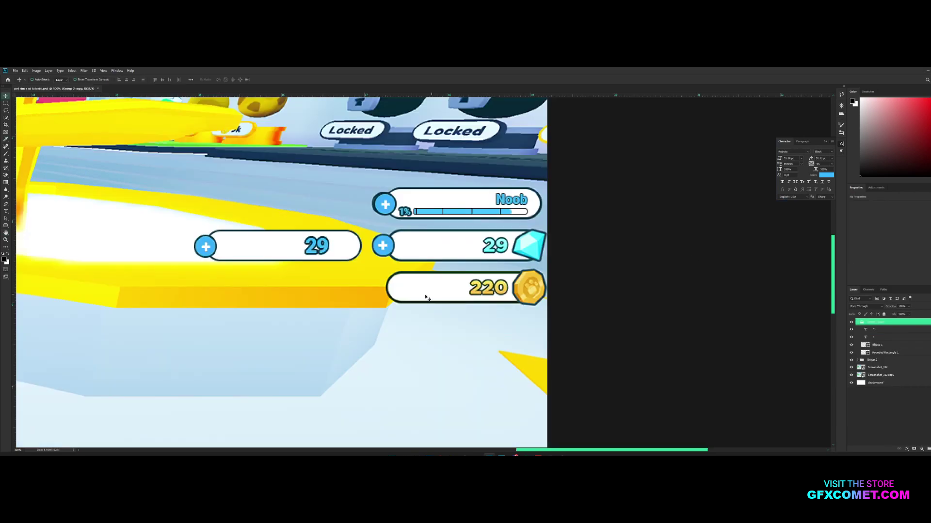
Paste the diamond image over the recreated 29 bar and apply the copied stroke and inner shadow layer style to it.
key(ctrl+v)
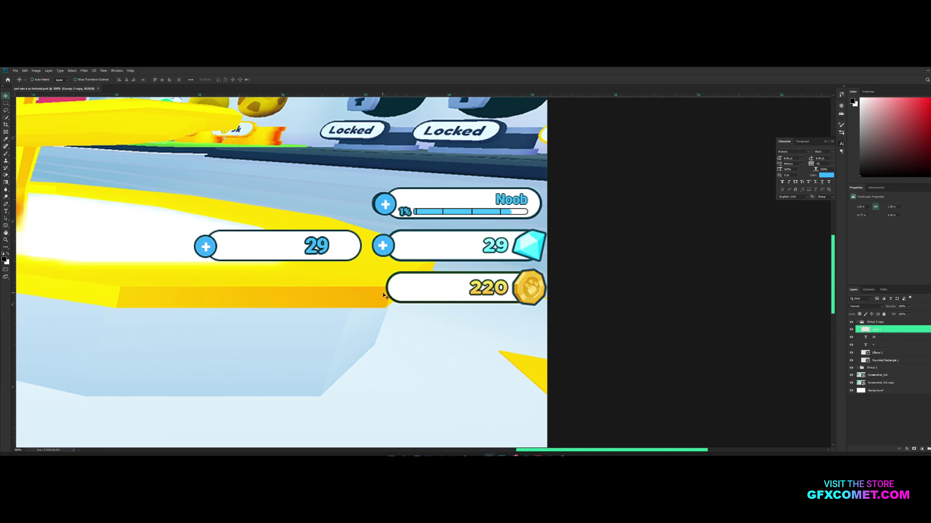
drag(359, 277, 388, 311)
key(e)
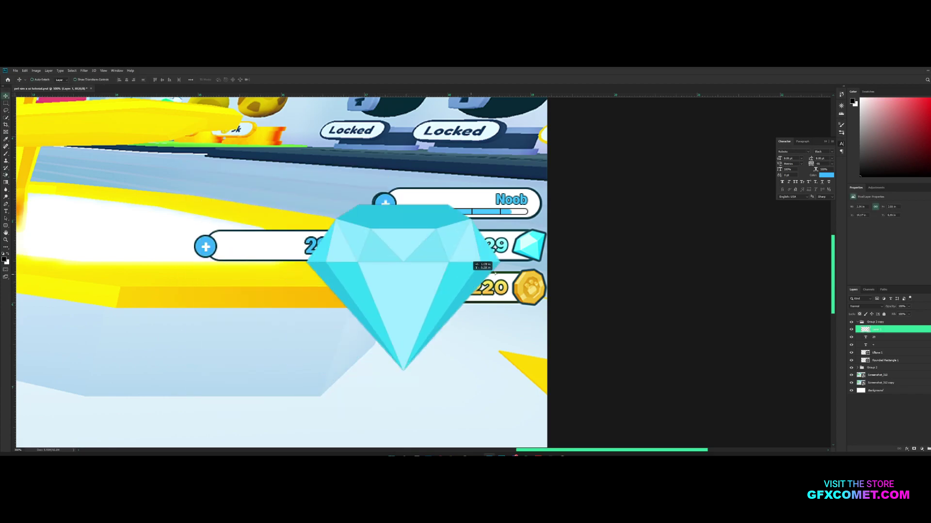
drag(397, 279, 323, 266)
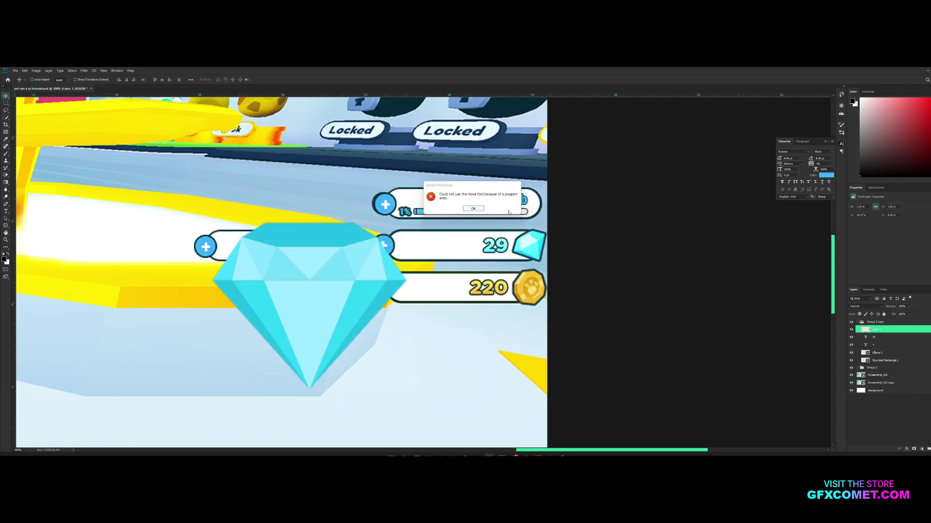
click(466, 210)
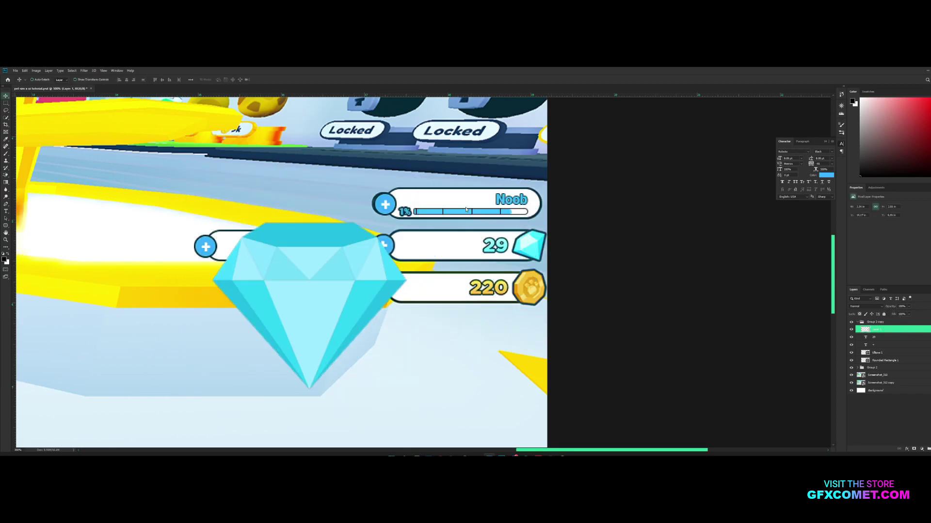
right_click(885, 329)
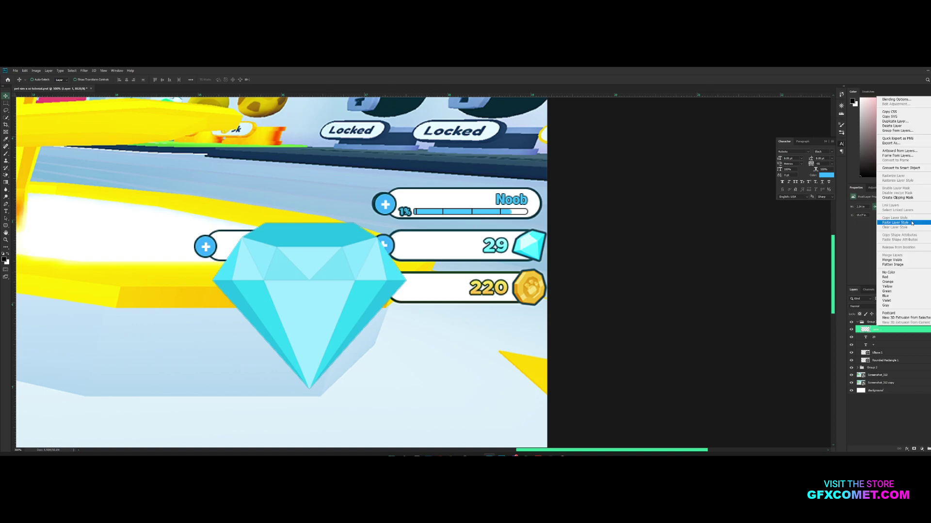
click(895, 223)
Scale down the diamond and tilt it at the end of the recreated 29 bar like the original.
drag(366, 262, 385, 251)
key(ctrl+t)
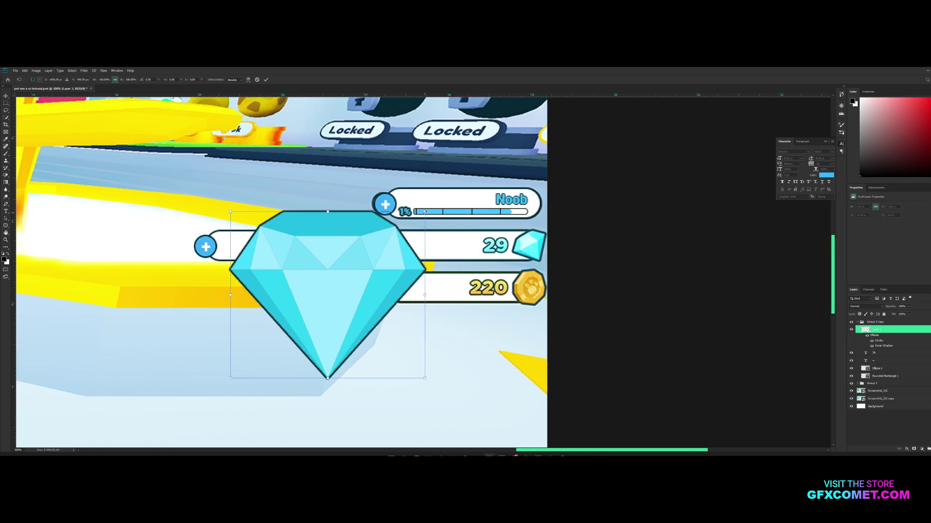
alt+drag(425, 212, 374, 238)
key(Return)
key(ctrl+t)
key(Return)
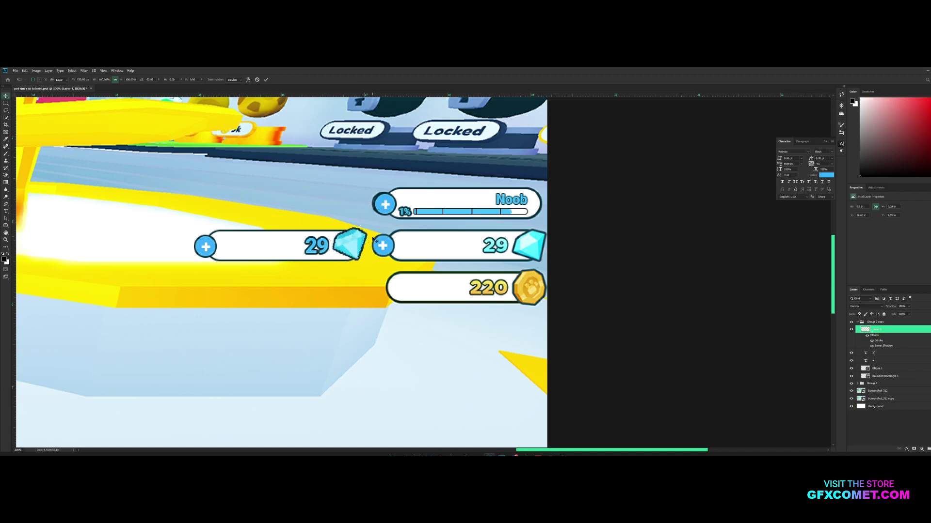
Nudge the diamond to line up with the end of the recreated 29 bar.
key(Down)
key(Left)
key(Right)
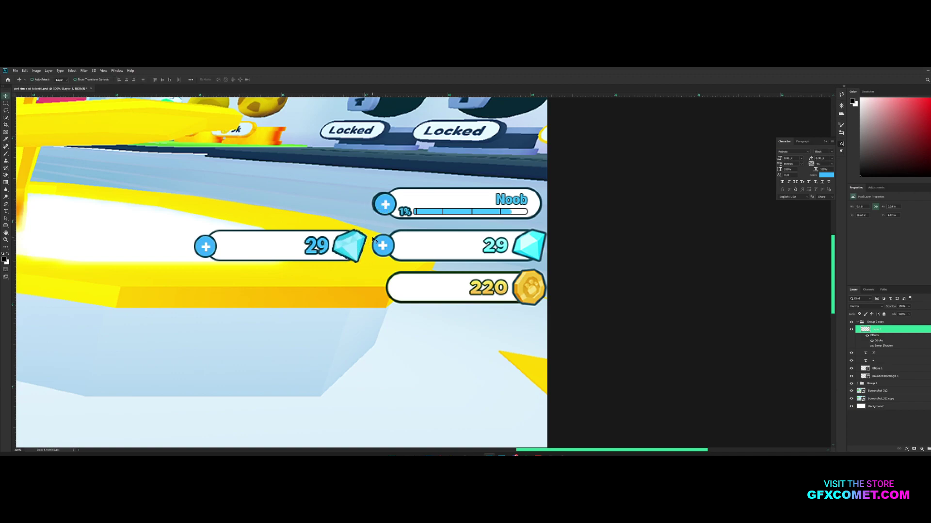
key(Down)
key(Down)
key(Left)
key(Up)
key(Right)
key(Left)
Nudge the 29 text away from the diamond and move the gem bar group towards the original bars.
key(alt+[)
key(Left)
key(Left)
key(Left)
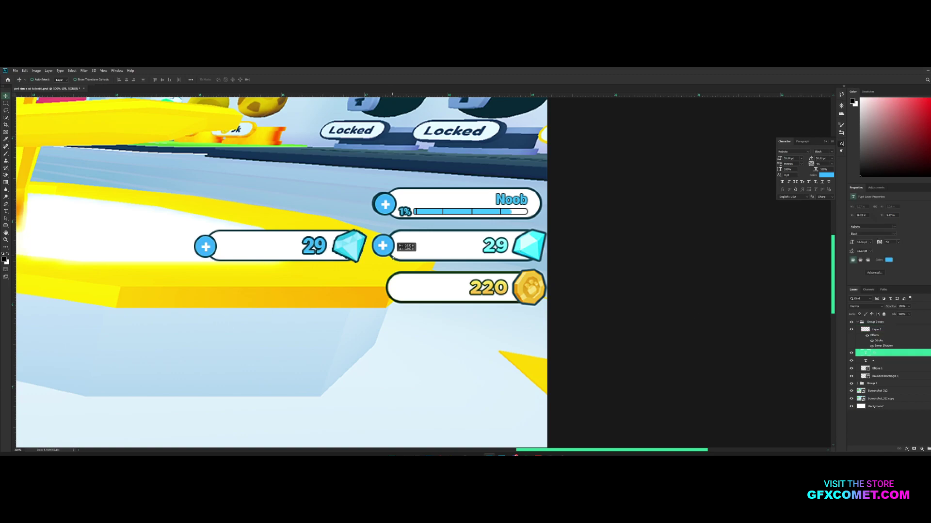
click(857, 322)
drag(332, 244, 518, 286)
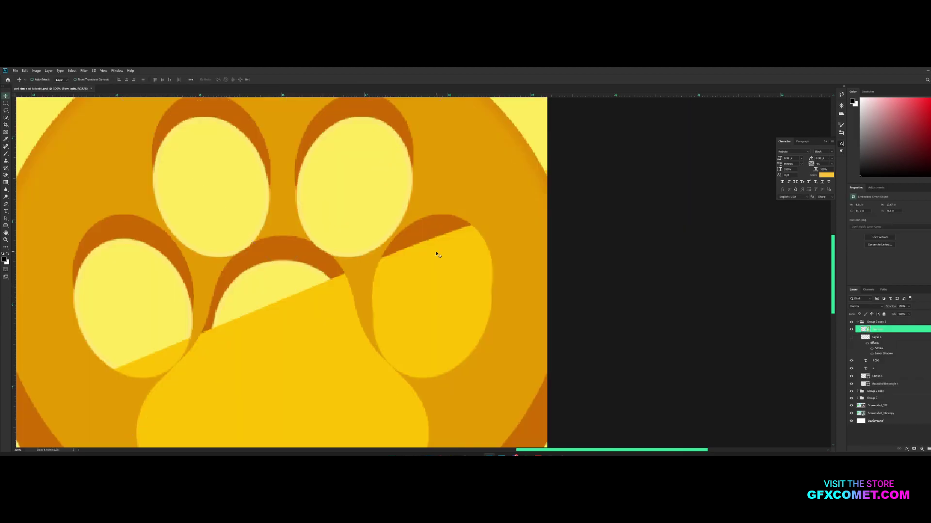
Scale the oversized paw coin image down to a small icon close to the currency bars.
key(ctrl+minus)
key(ctrl+minus)
key(ctrl+minus)
key(ctrl+t)
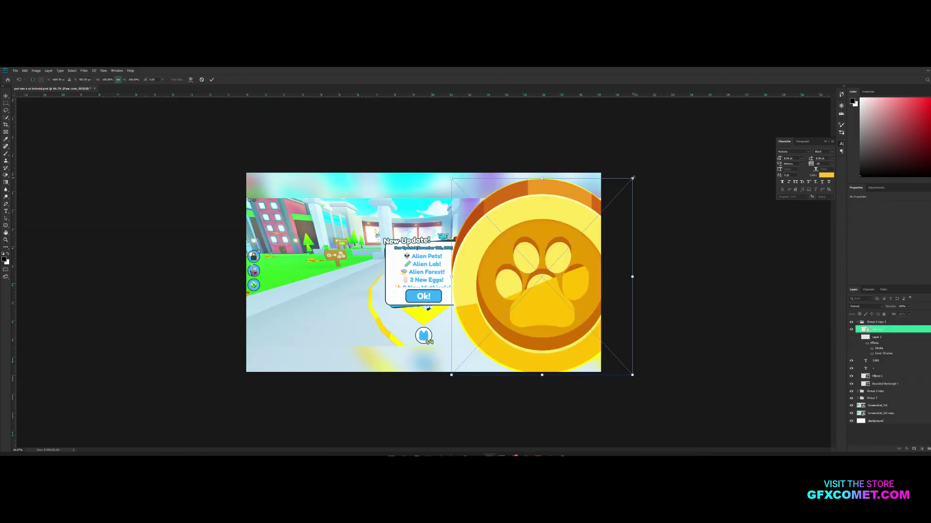
alt+drag(632, 178, 555, 272)
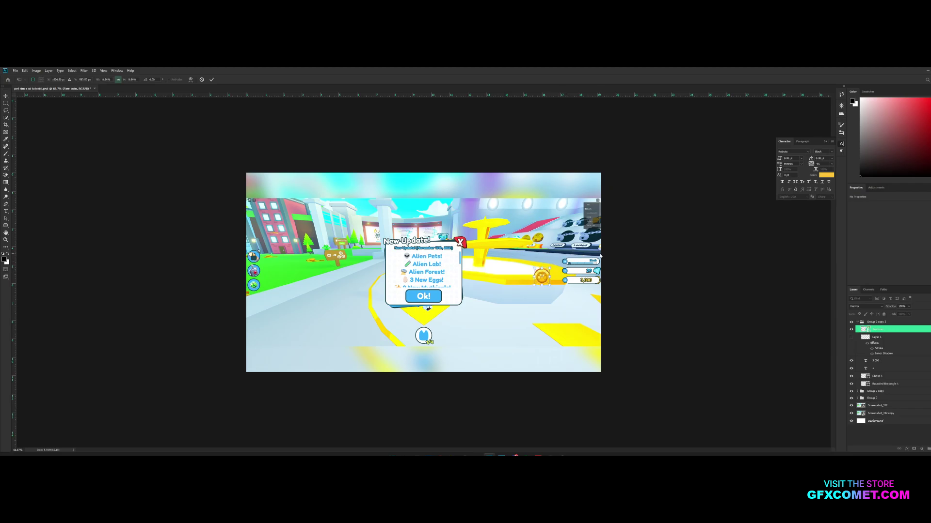
key(Return)
Move the paw coin below the 3,000 bar and apply the copied stroke and inner shadow layer style to it.
key(ctrl+plus)
key(ctrl+plus)
key(ctrl+plus)
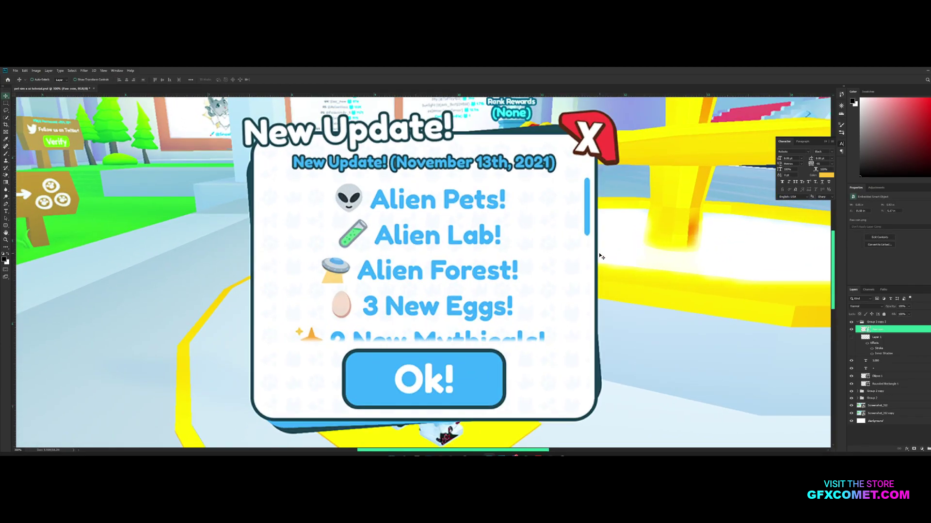
key(space)
drag(600, 256, 482, 237)
key(v)
drag(425, 211, 579, 322)
right_click(900, 331)
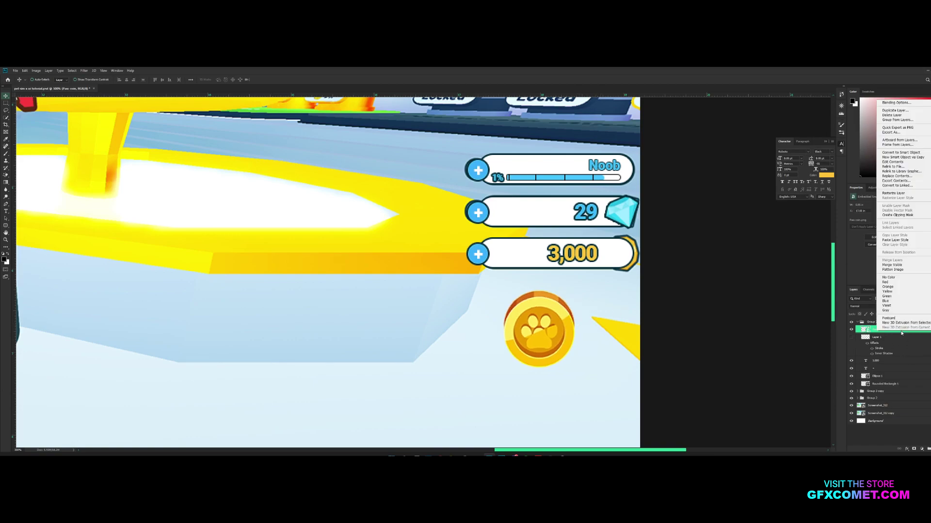
click(913, 241)
Shrink the paw coin and fit it over the end of the recreated 3,000 bar.
drag(573, 328, 642, 291)
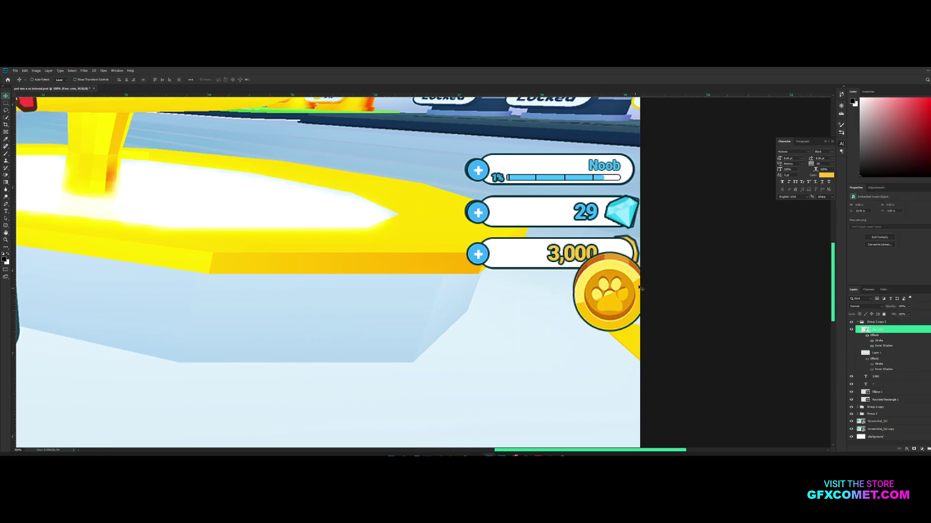
key(ctrl+t)
mouse_move(644, 254)
alt+mouse_down()
mouse_move(628, 272)
mouse_move(632, 262)
alt+mouse_up()
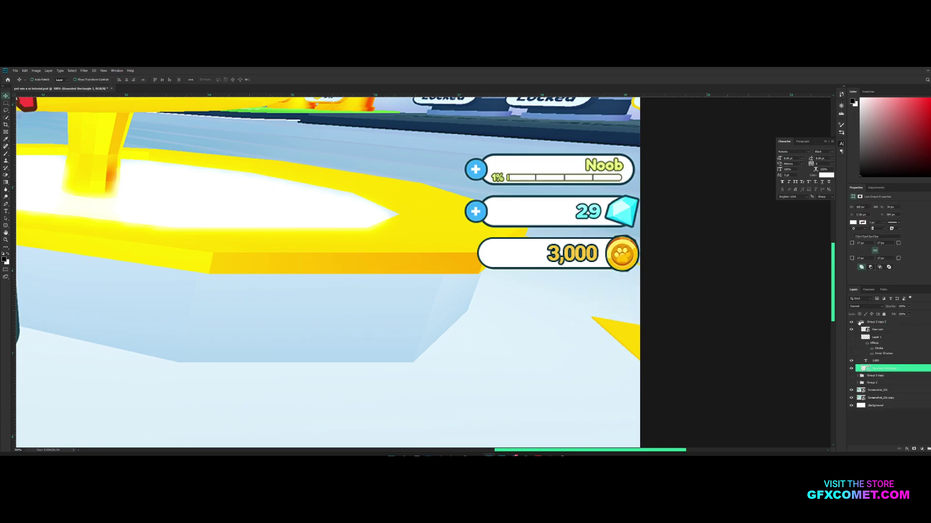
Show the recreated level and gem bar groups without the game screenshot layer, and save the document.
click(859, 323)
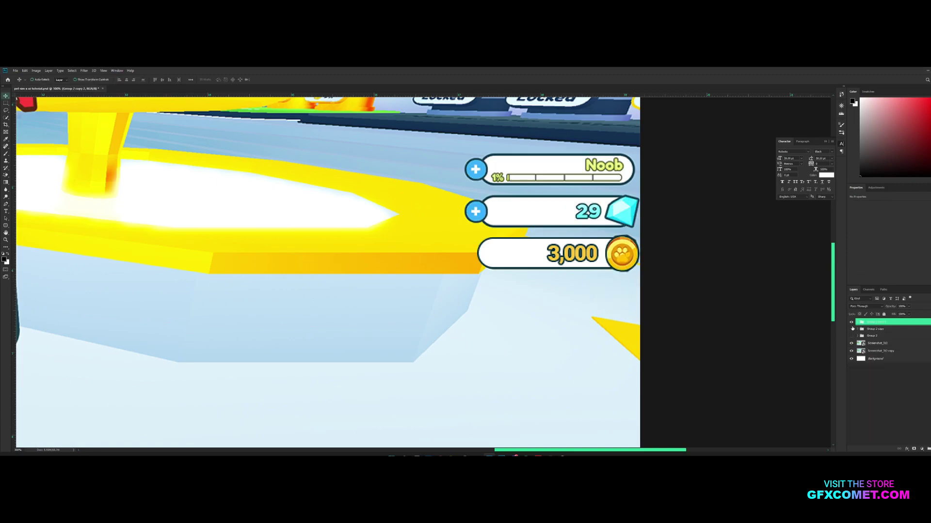
click(852, 336)
click(851, 344)
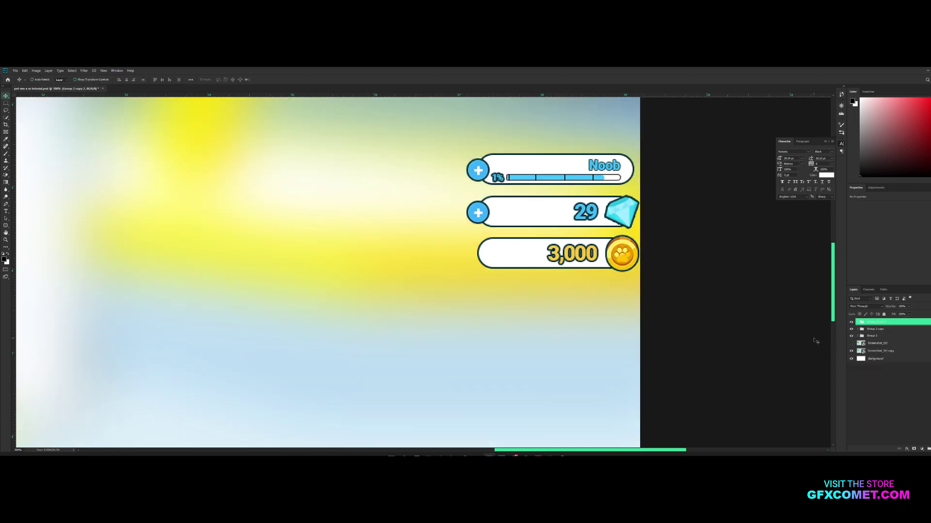
key(ctrl+minus)
key(ctrl+minus)
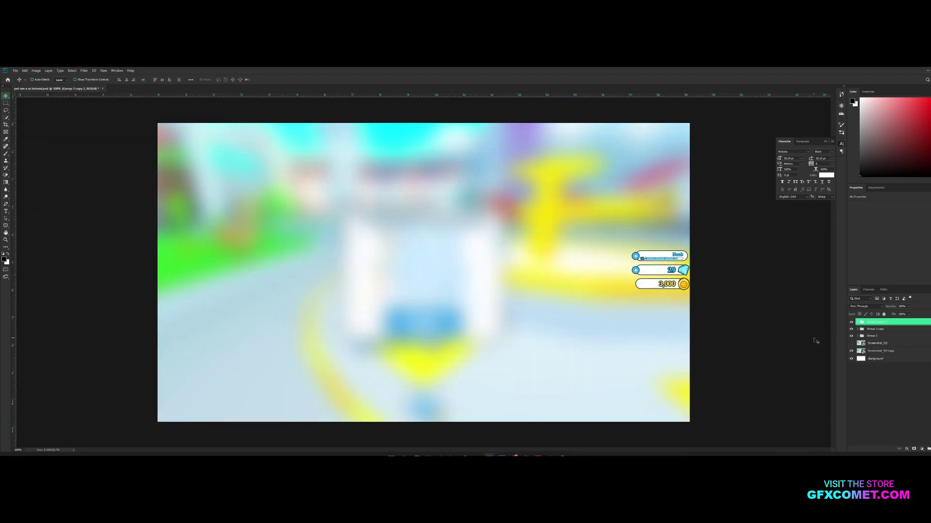
key(ctrl+s)
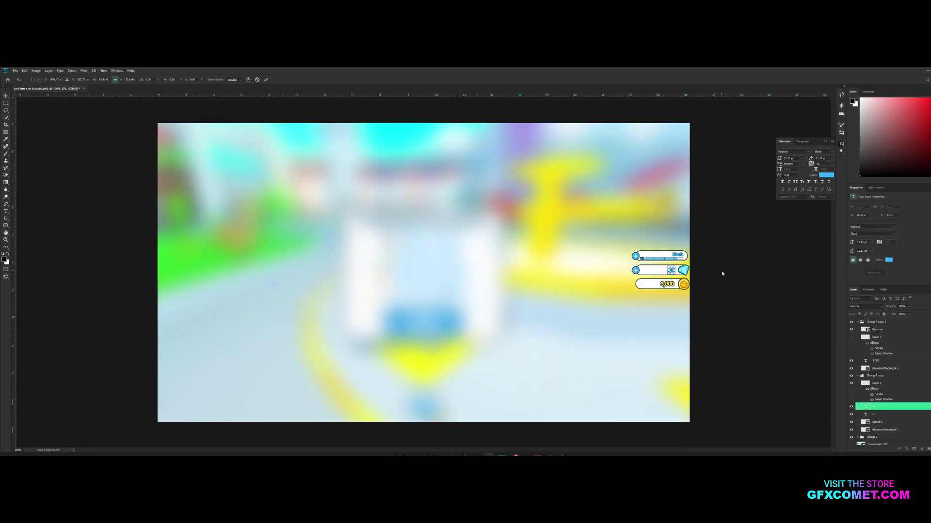
Commit the resize of the 29 text on the gem bar and collapse the coin bar layer group.
key(Return)
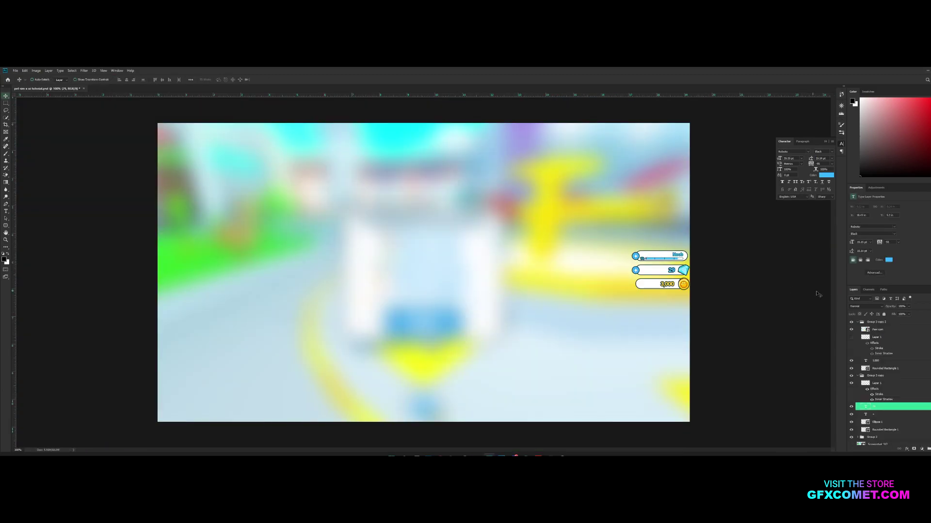
click(861, 323)
click(858, 323)
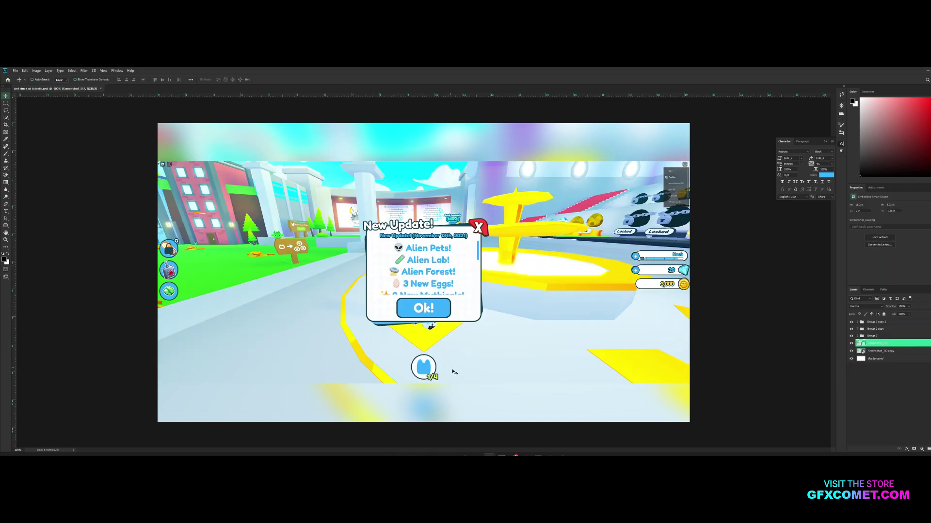
Draw a circle shape beside the lock button, matching its size, on a new layer above the bar groups.
right_click(5, 226)
click(29, 231)
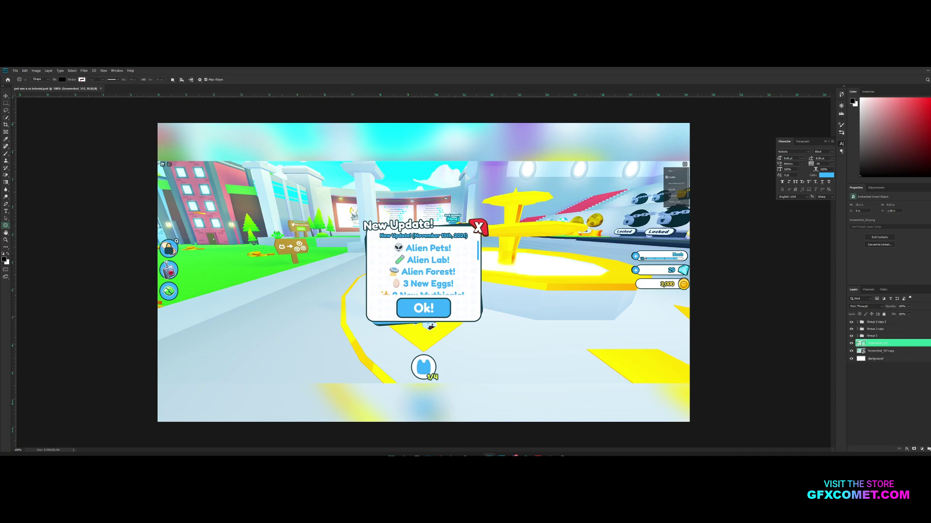
click(902, 322)
key(ctrl+shift+alt+n)
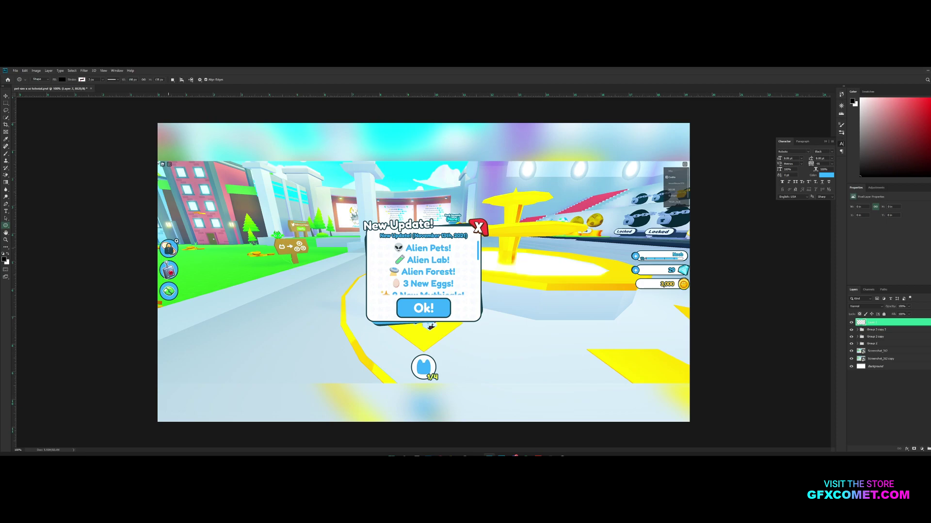
alt+shift+drag(168, 249, 203, 250)
key(v)
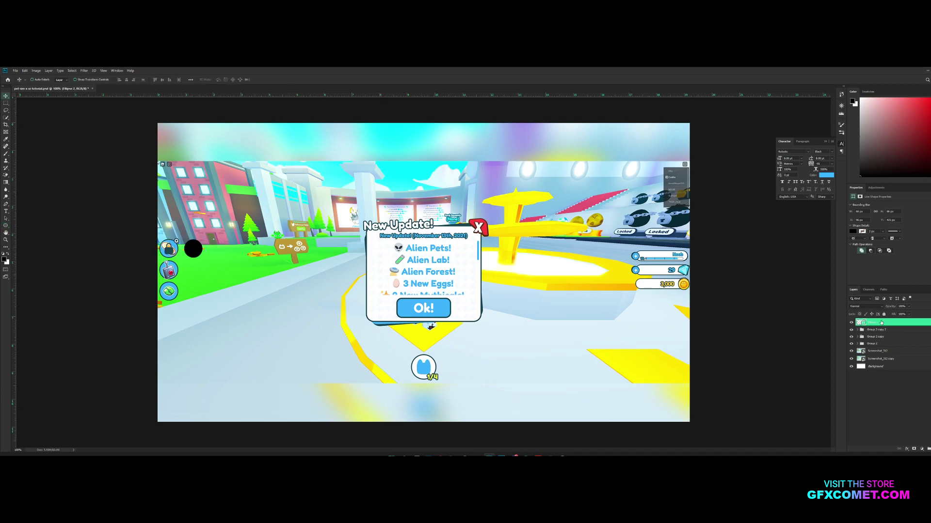
Fill the new circle with the blue sampled from the game's lock button.
double_click(861, 322)
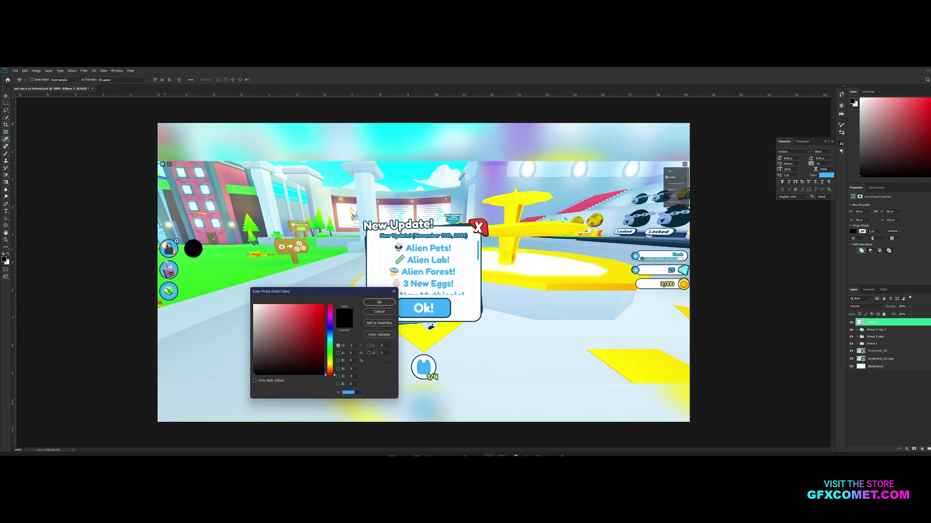
click(173, 252)
click(379, 302)
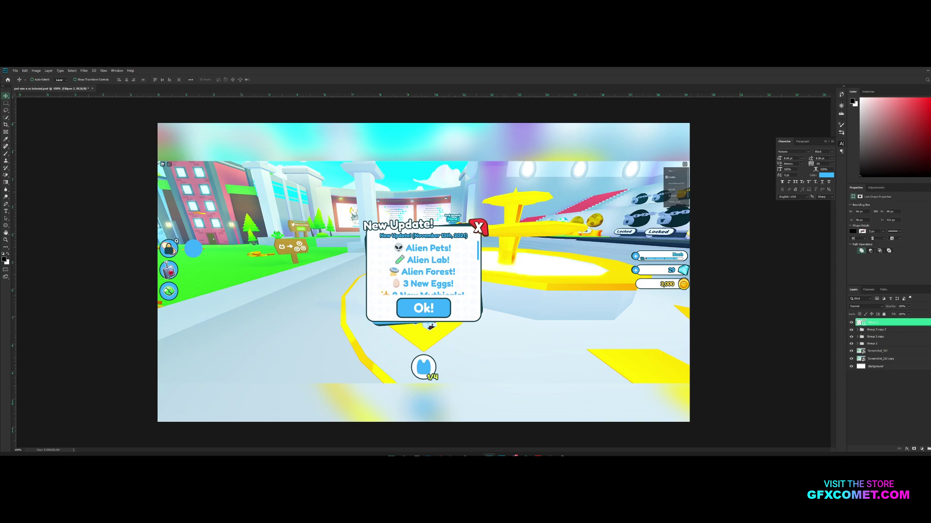
Apply the copied stroke and inner shadow style to the blue circle and cover the three round side buttons with grouped copies.
right_click(877, 323)
click(894, 219)
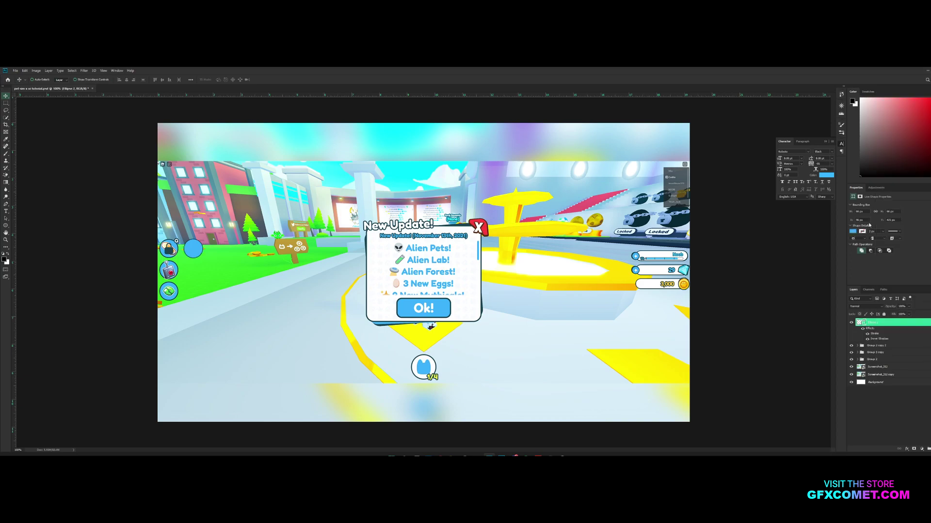
mouse_move(211, 249)
mouse_down()
mouse_move(252, 240)
mouse_move(213, 248)
mouse_up()
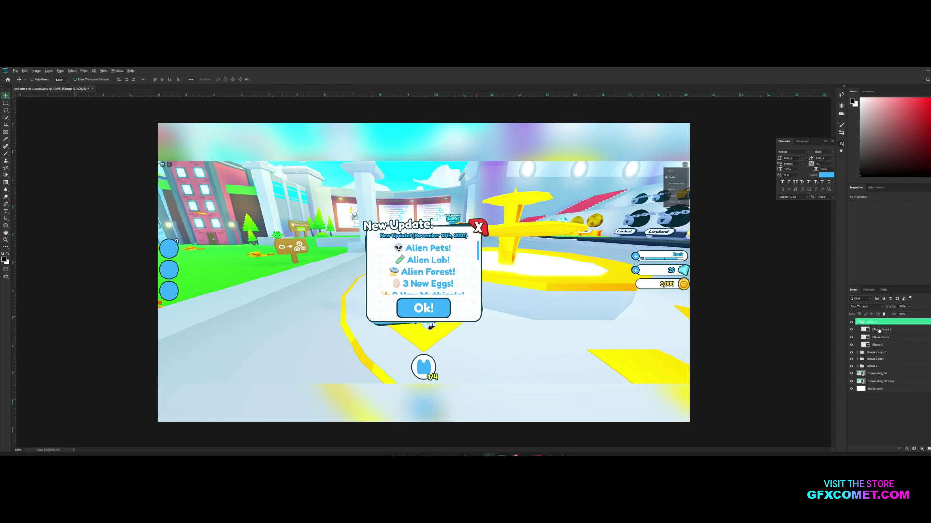
Duplicate a blue circle outside its group, enlarge it to match the round 1/4 button, and place it beside that button.
drag(878, 331, 882, 319)
drag(209, 253, 464, 329)
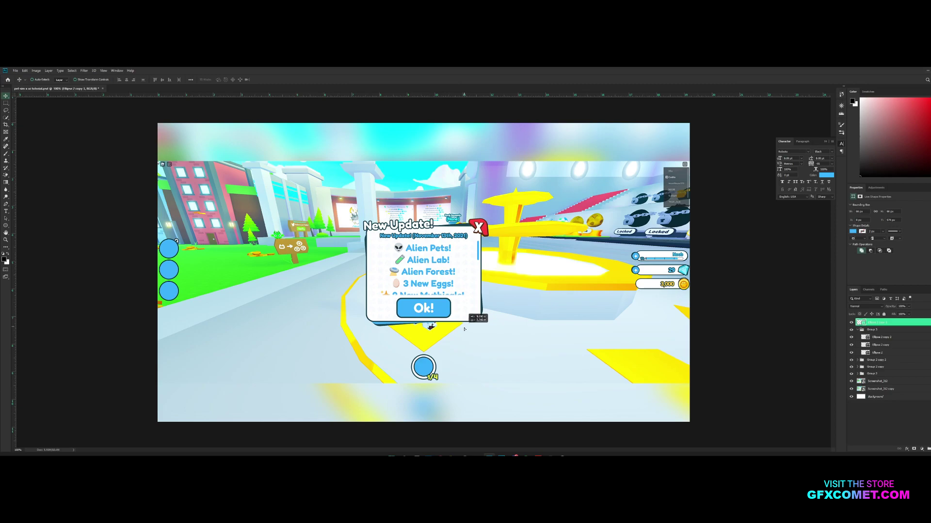
key(ctrl+t)
alt+drag(433, 360, 475, 362)
key(Return)
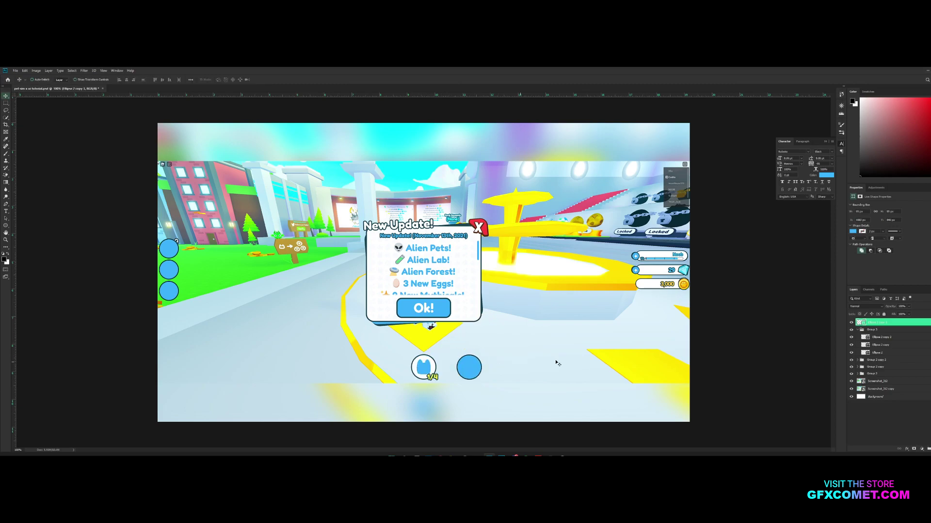
Recolor the duplicated circle to ffffff and place it over the round 1/4 button.
double_click(862, 323)
text(ffffff)
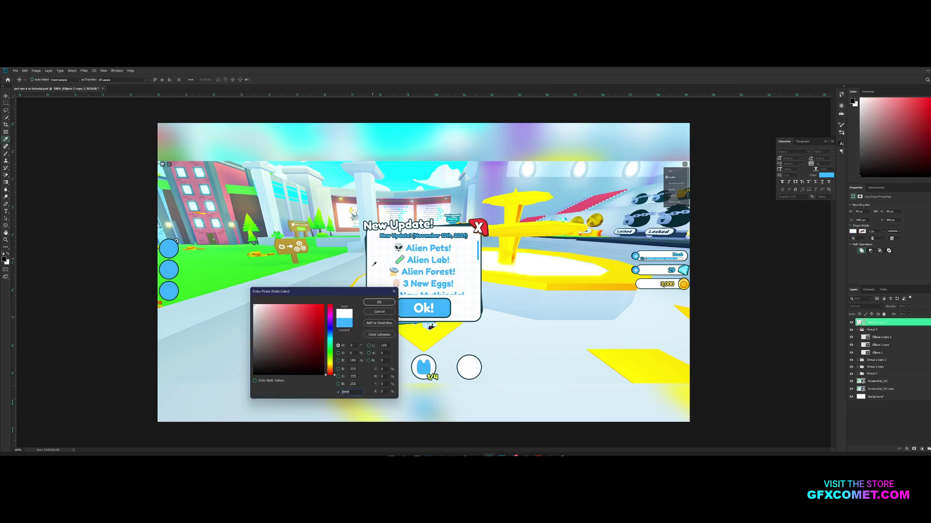
click(380, 302)
drag(481, 364, 437, 364)
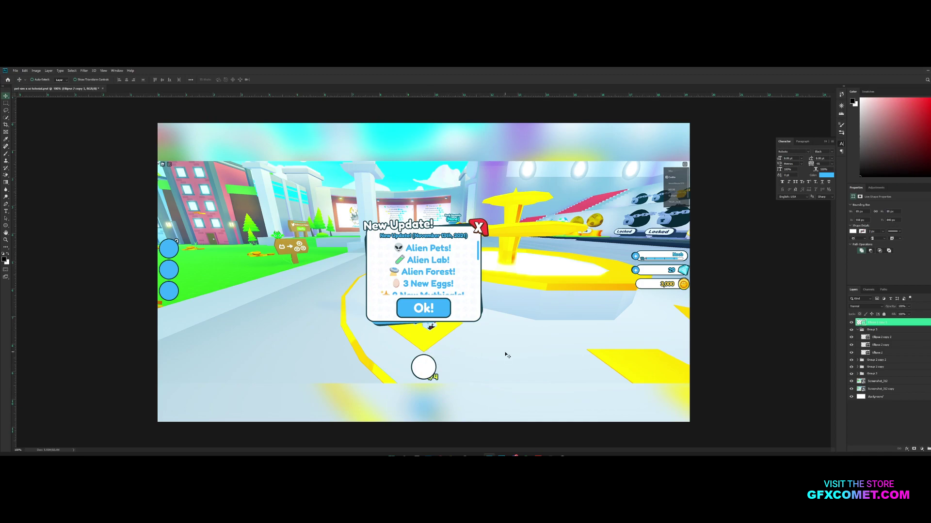
Hide the game screenshot layer and move the white circle straight down near the canvas's lower edge.
click(851, 381)
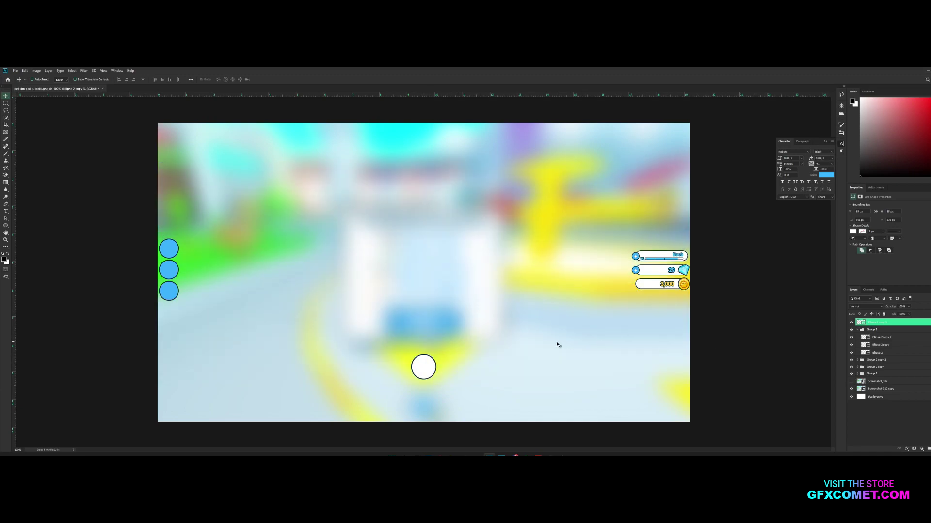
drag(438, 369, 438, 406)
click(827, 142)
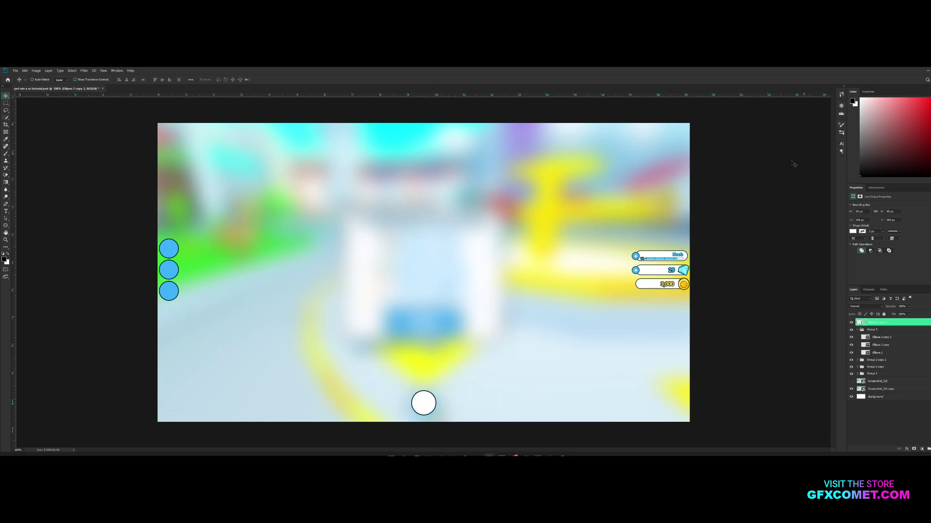